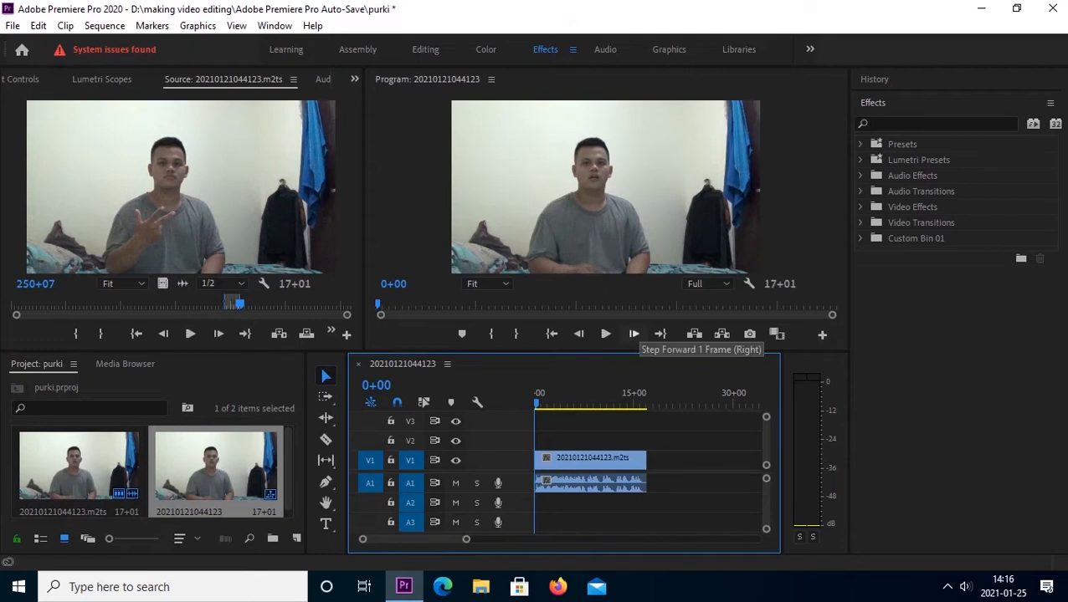
- Play back the sequence to hear the original voice and return the playhead to the start
click(605, 334)
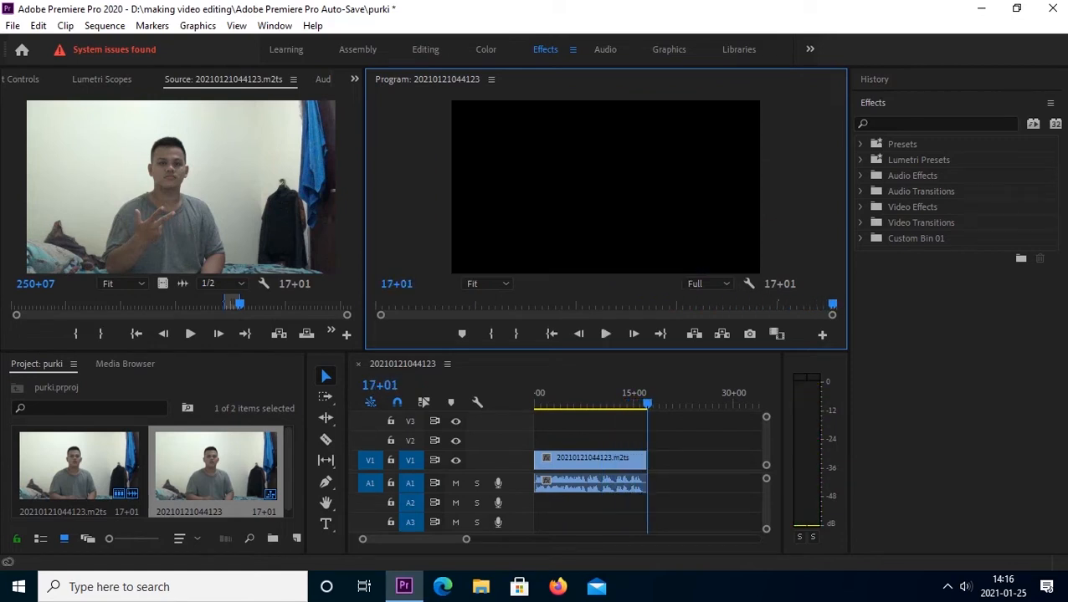
click(647, 402)
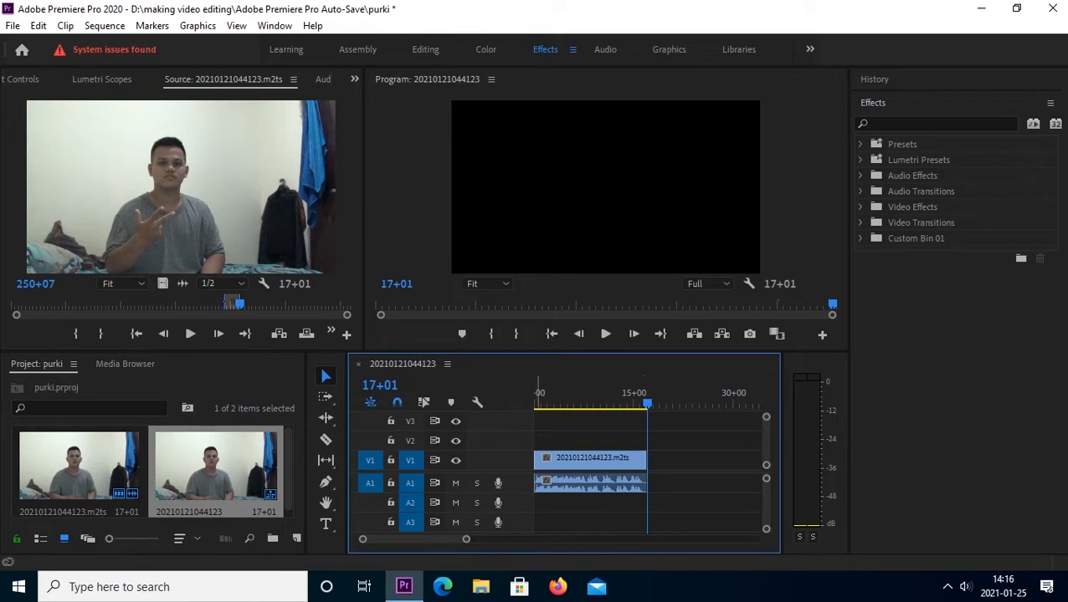
key(space)
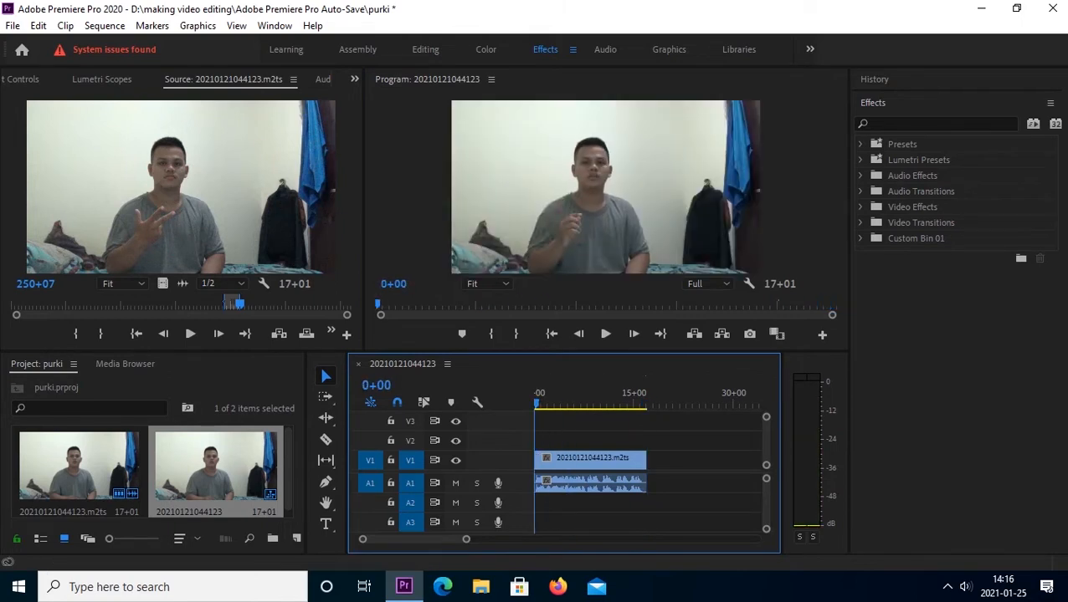
- Apply the Analog Delay audio effect to the clip on track A1 and display the clip's effect controls
click(861, 176)
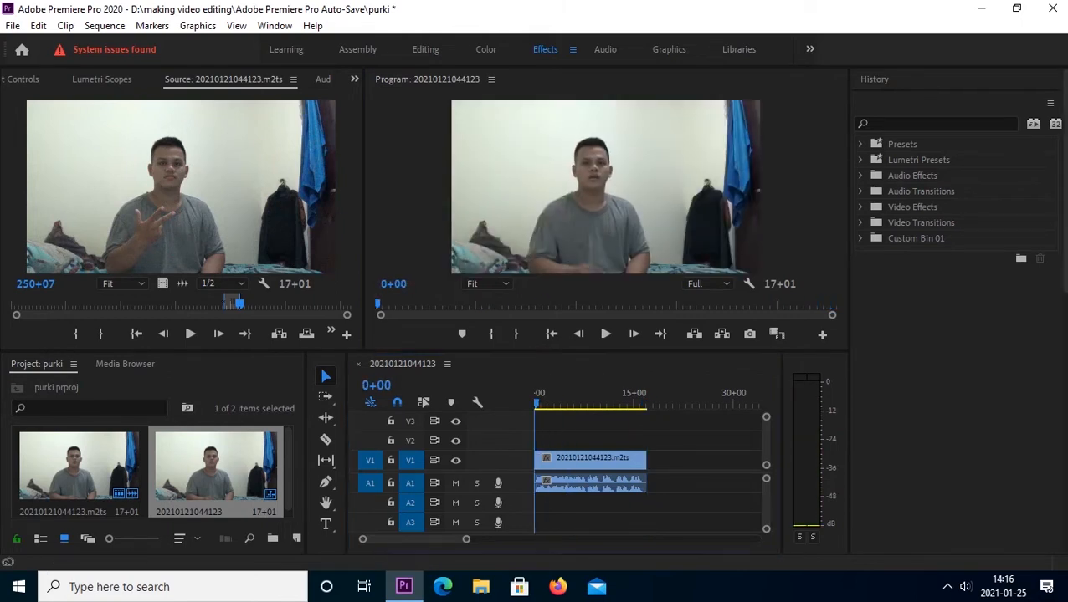
click(922, 221)
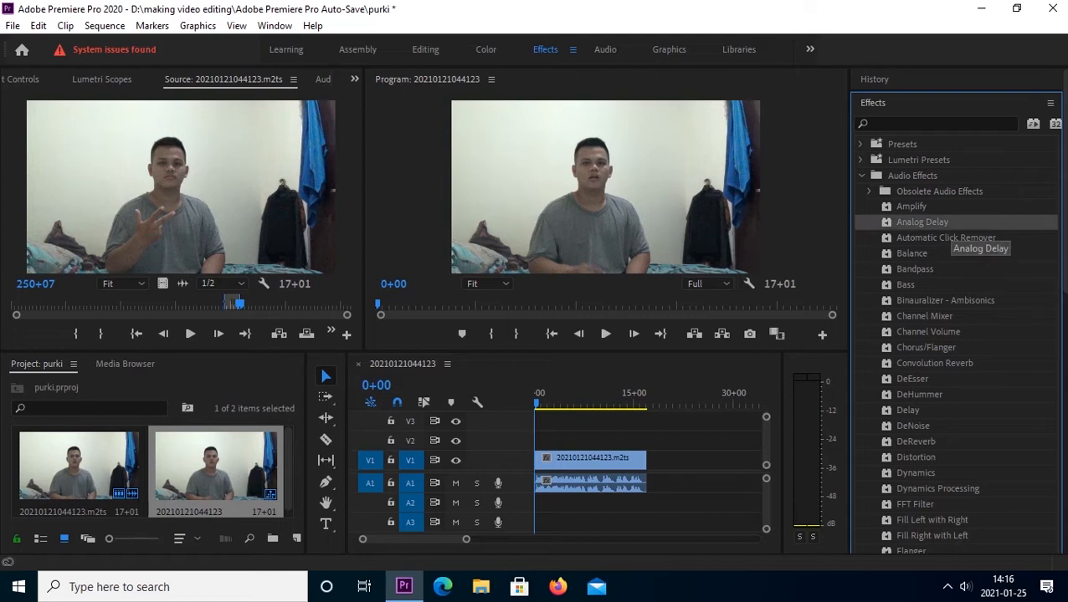
drag(922, 221, 621, 482)
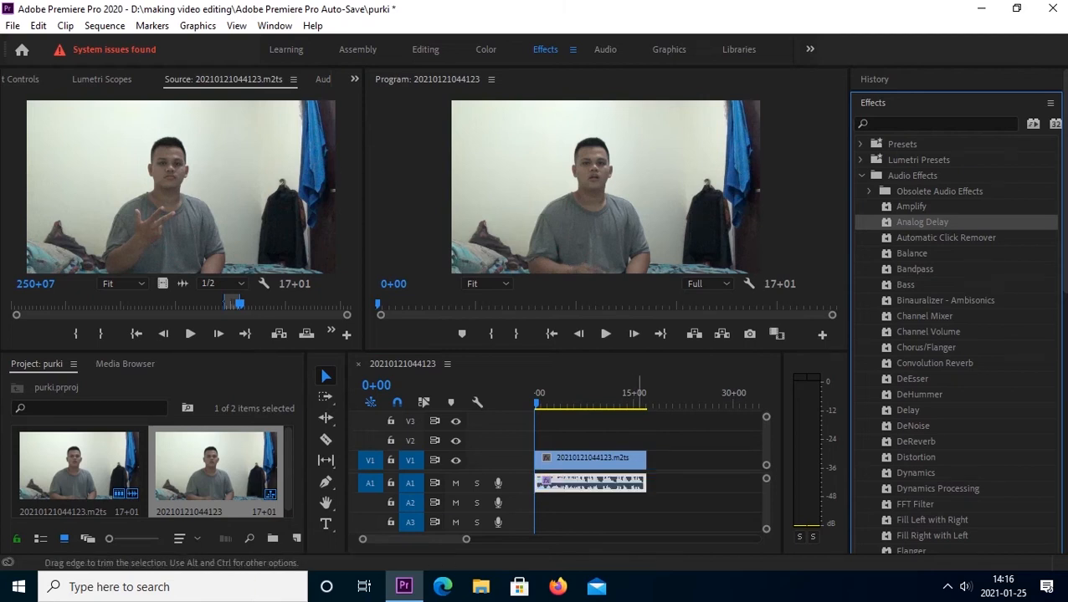
click(354, 79)
click(404, 94)
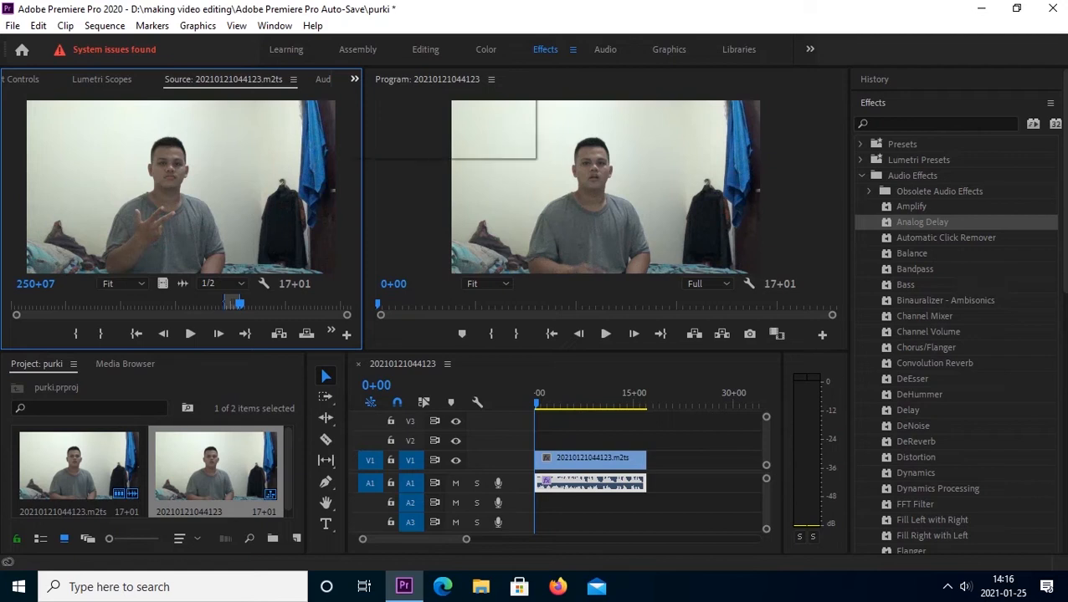
click(355, 79)
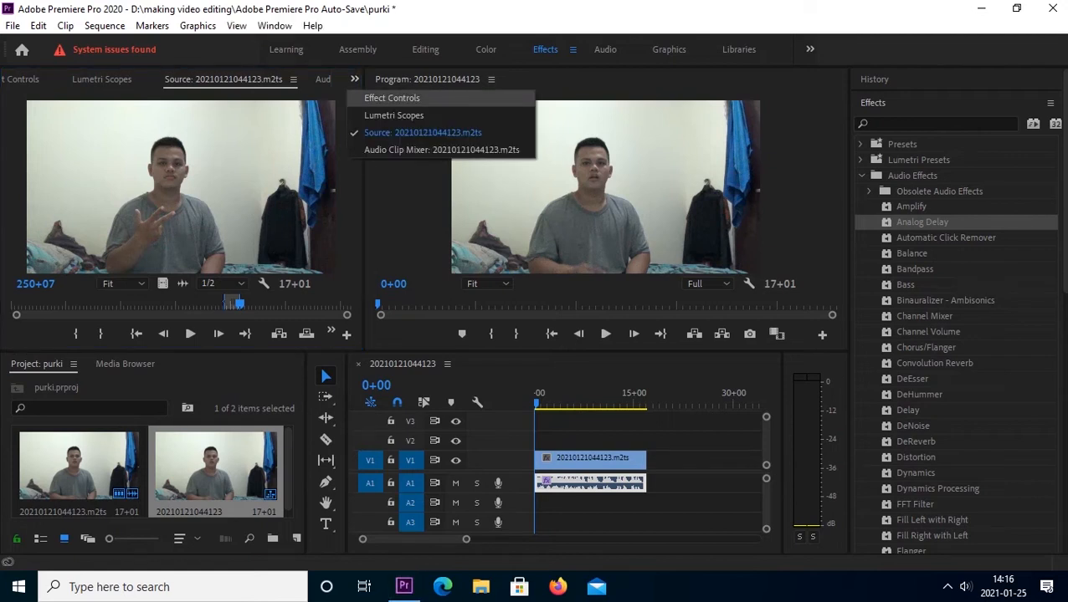
click(391, 98)
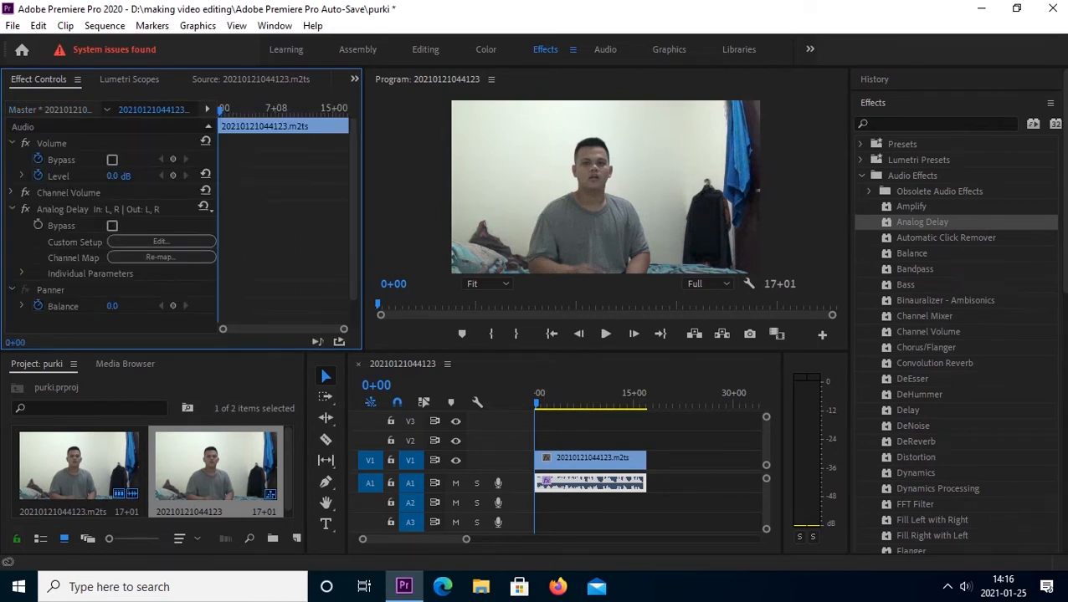
- Configure Analog Delay with the Robot Voice preset, Trash at 95%, and a slightly shorter delay time
drag(352, 209, 352, 221)
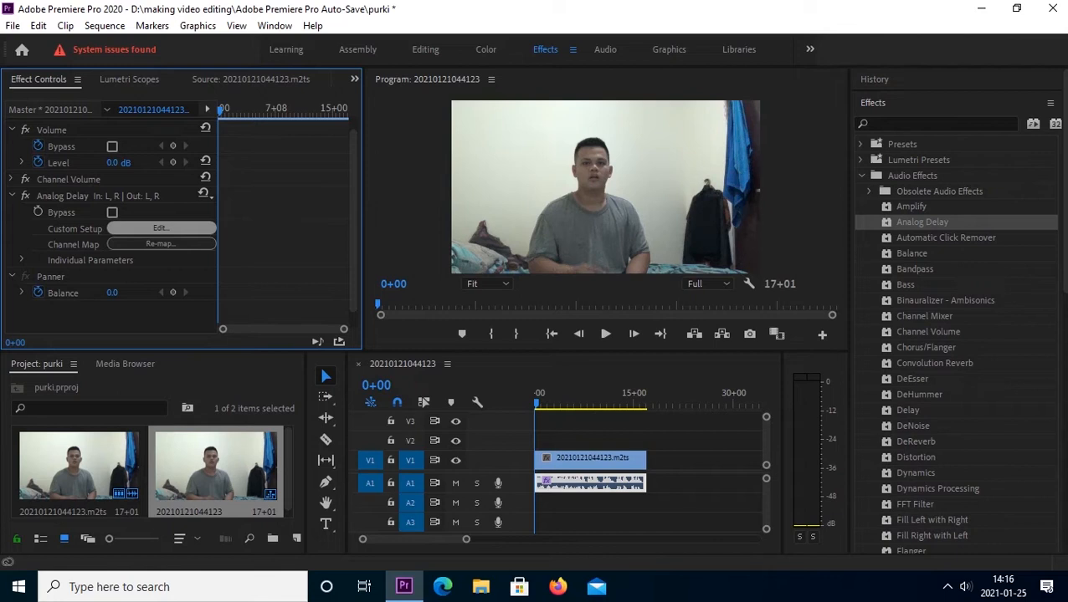
click(161, 228)
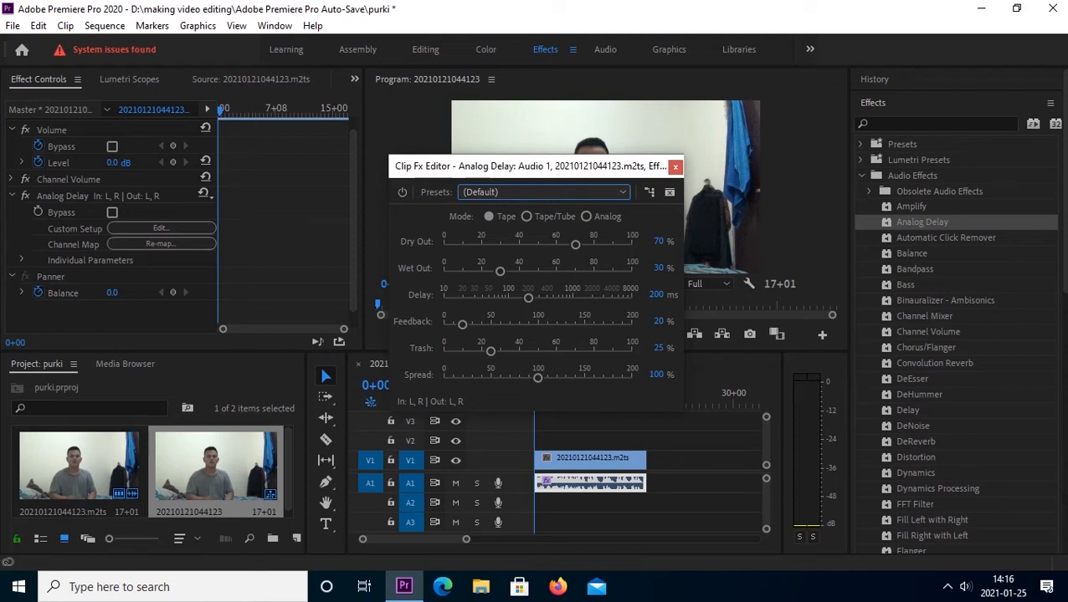
click(544, 191)
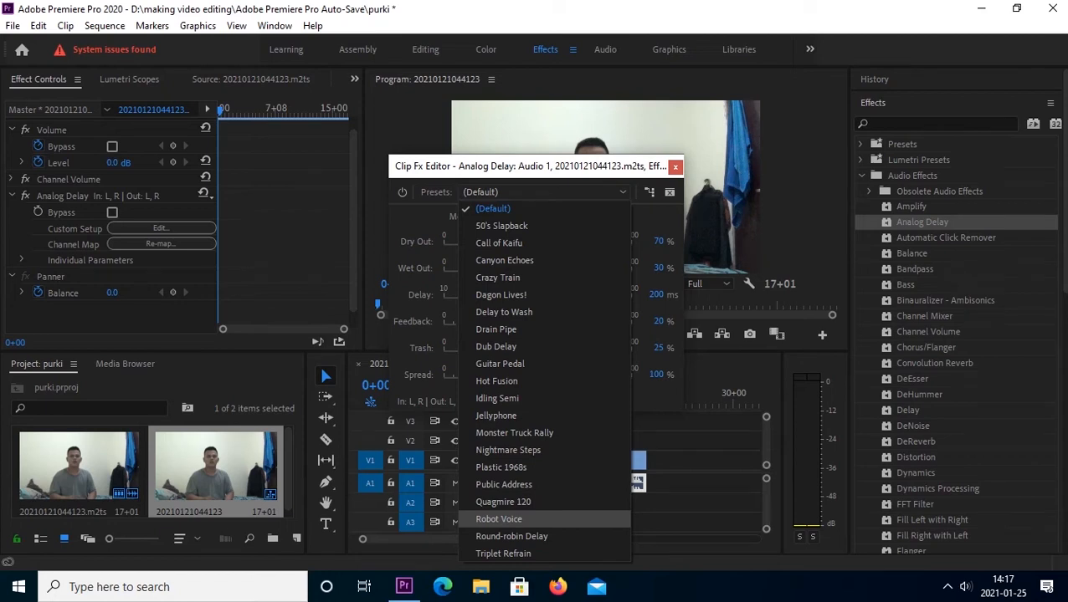
click(498, 519)
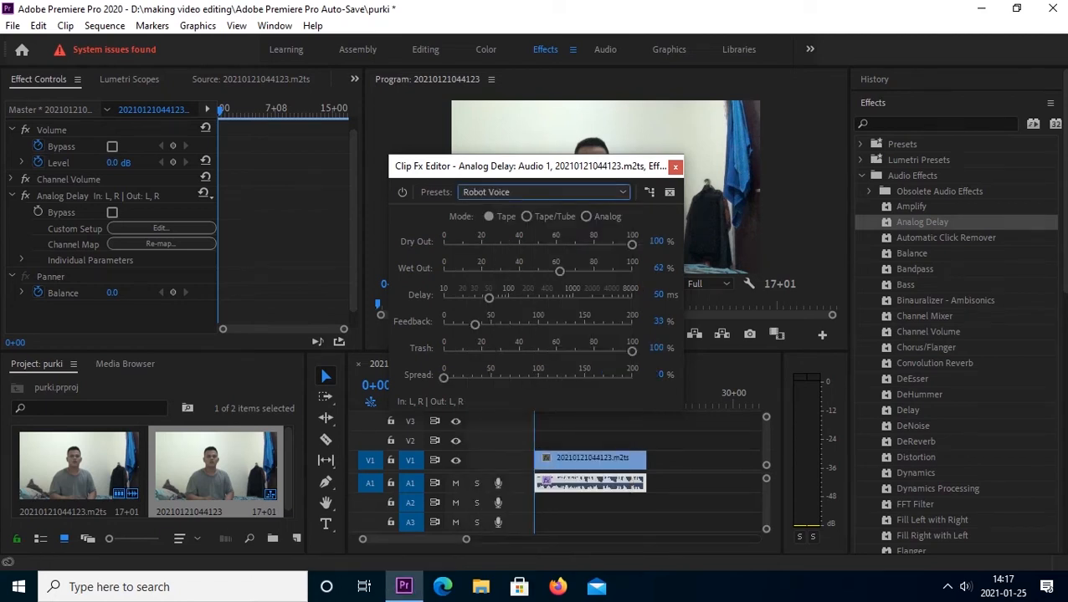
drag(632, 352, 623, 351)
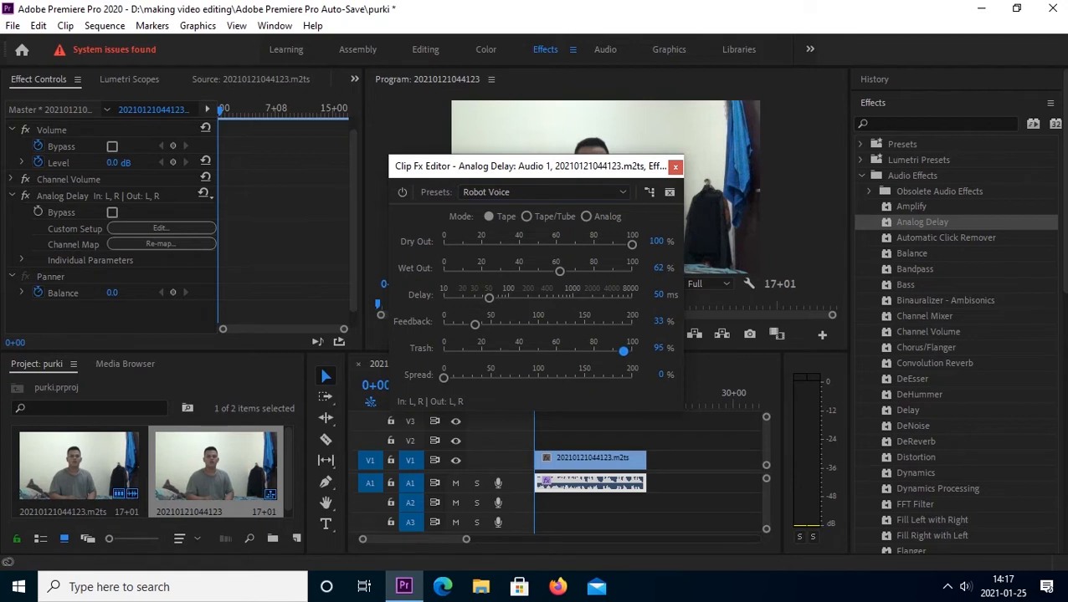
drag(489, 297, 475, 298)
click(675, 166)
- Play the sequence from the start to listen to the Analog Delay effect on the voice
click(605, 334)
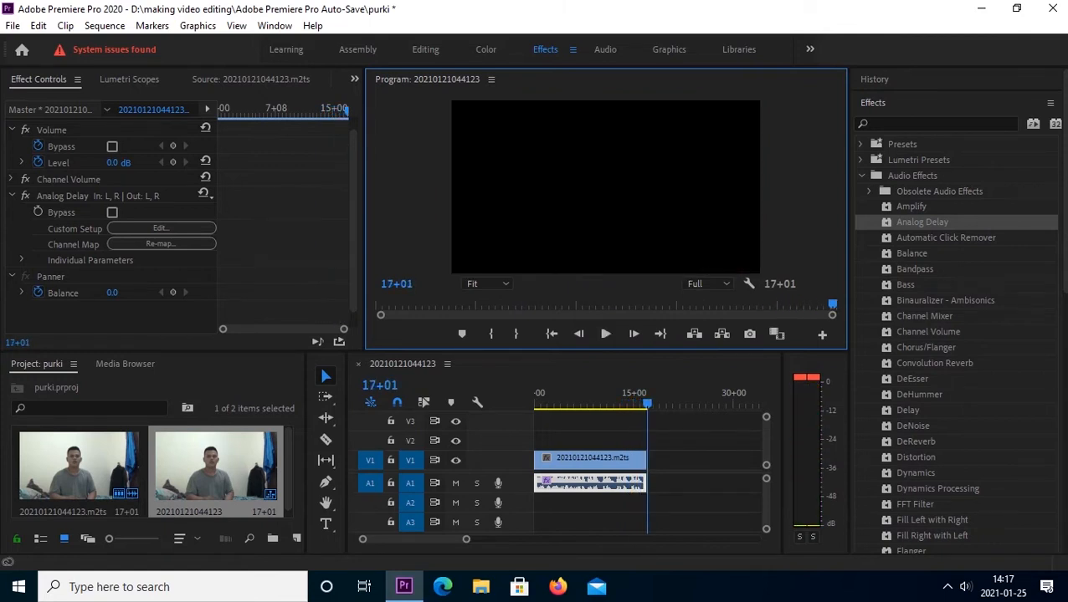
drag(649, 402, 534, 402)
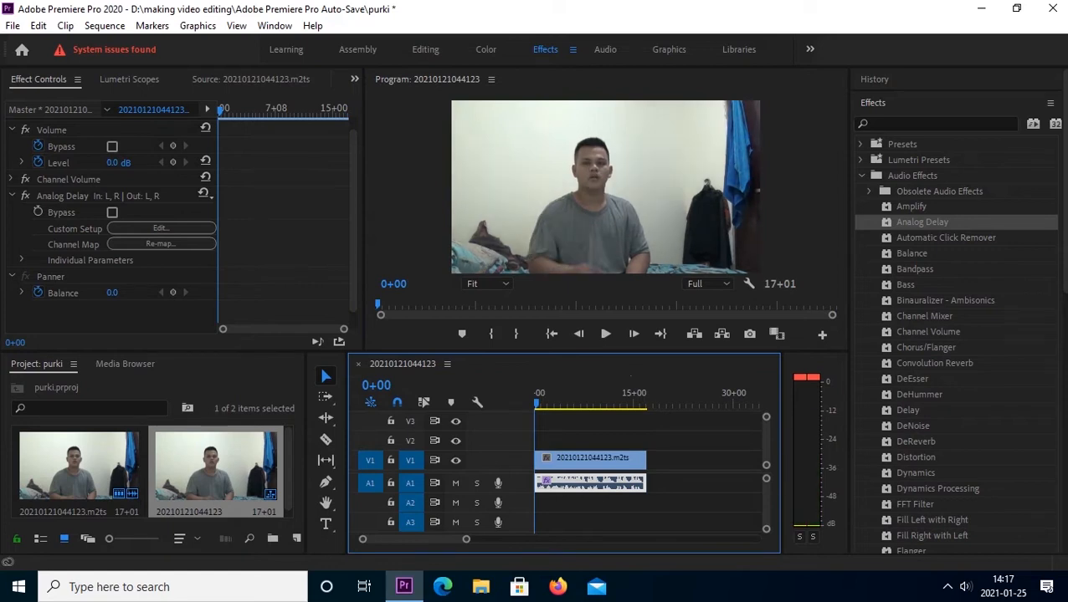
key(space)
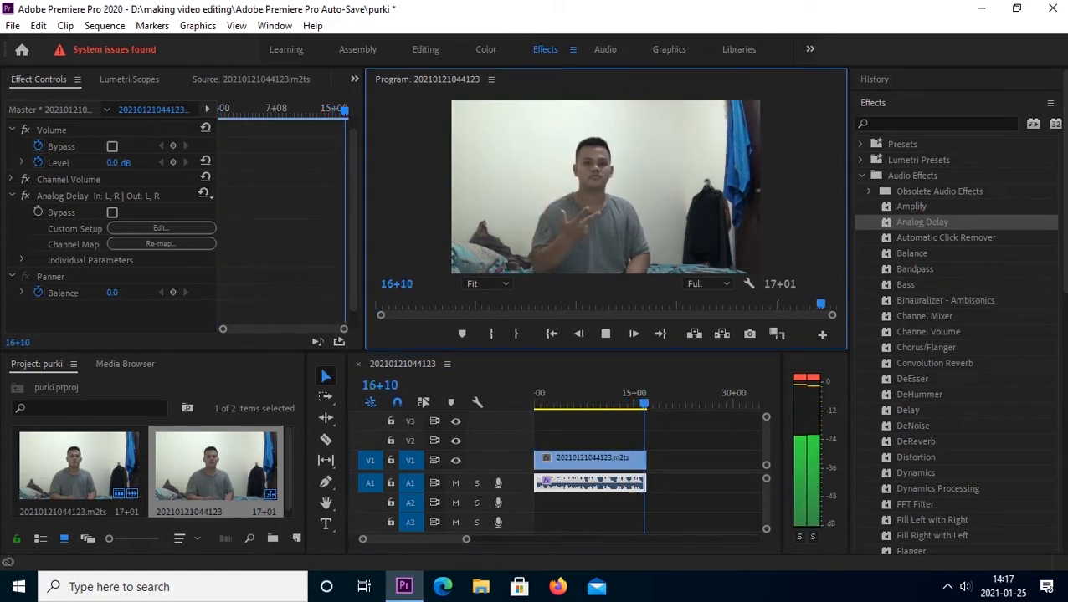
- Apply the Flanger audio effect to the clip on track A1
scroll(954, 251, down, 5)
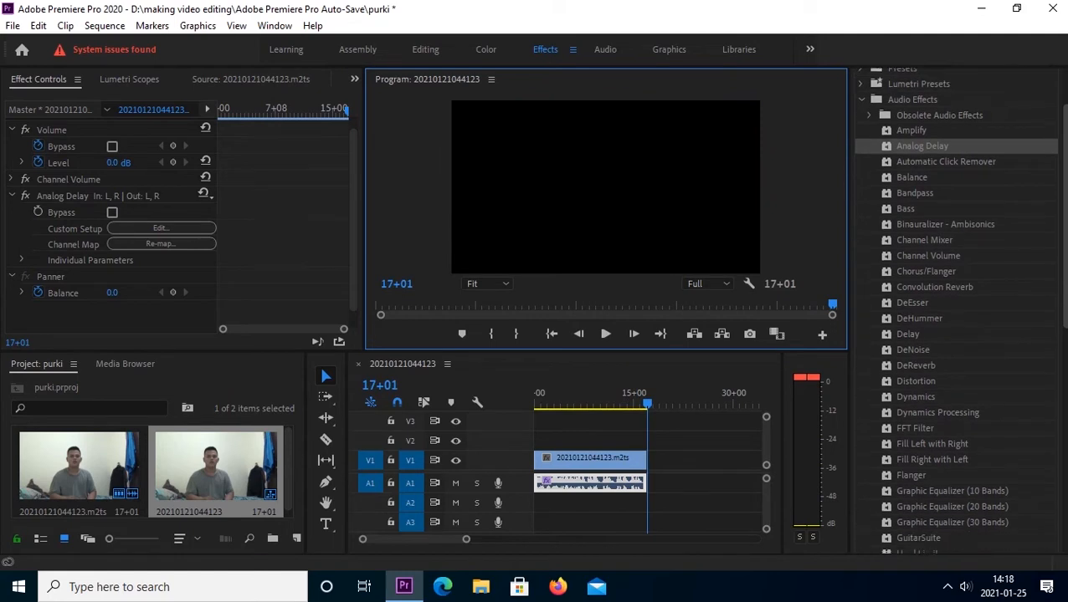
scroll(953, 309, down, 1)
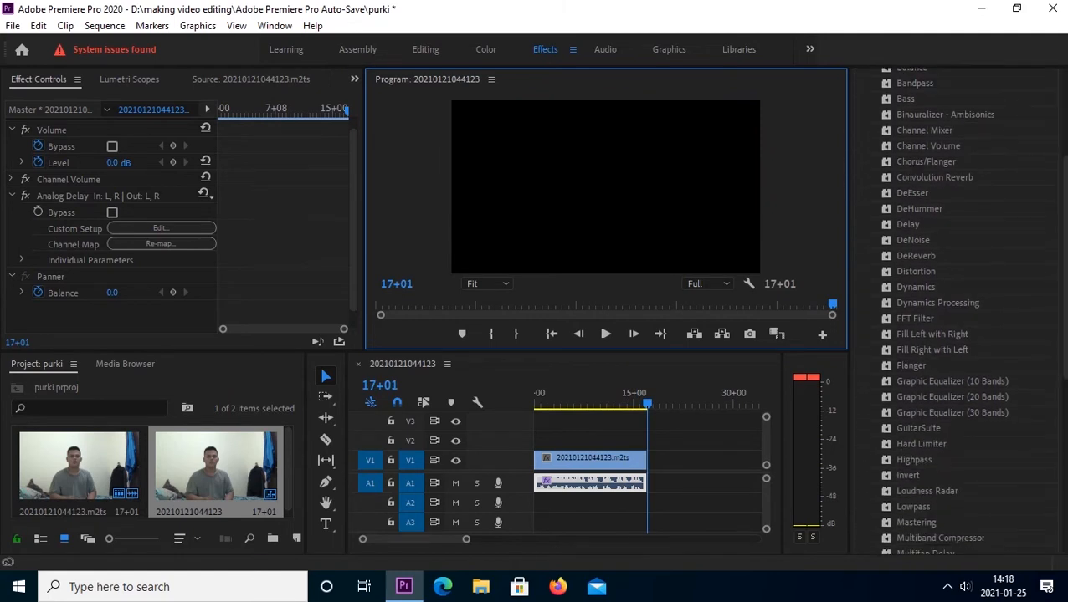
click(911, 366)
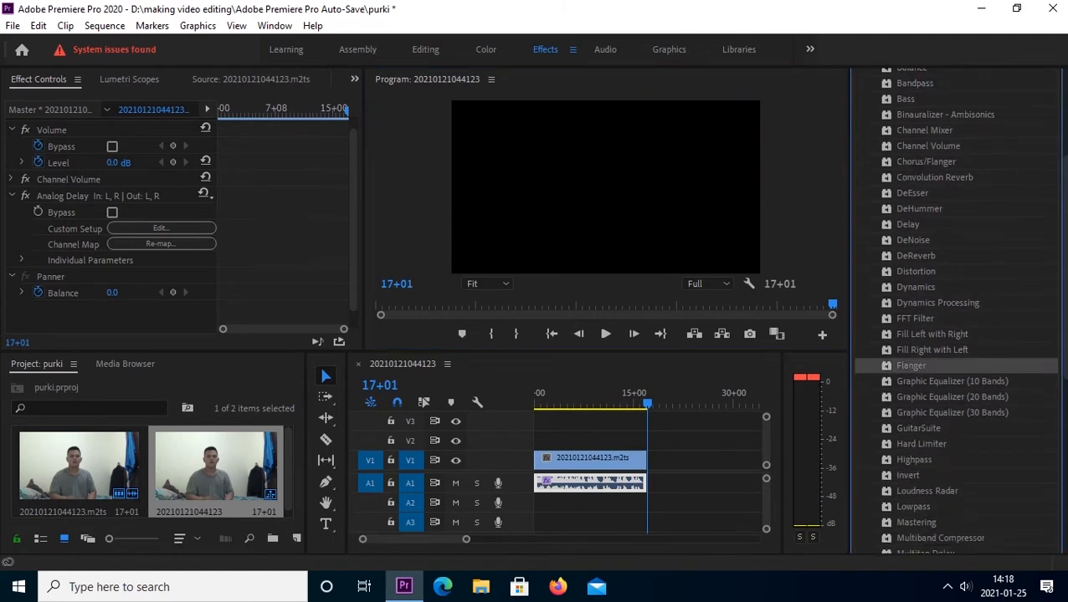
drag(911, 365, 623, 483)
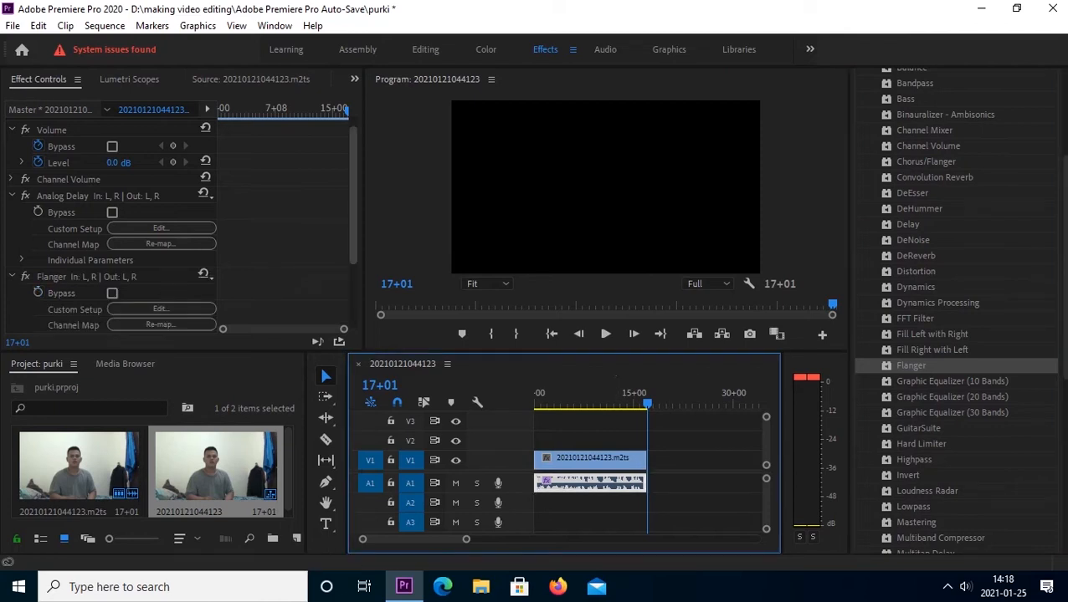
- Configure Flanger with the Robotic preset and Feedback at 47.7%, and play back the sequence
scroll(161, 261, down, 2)
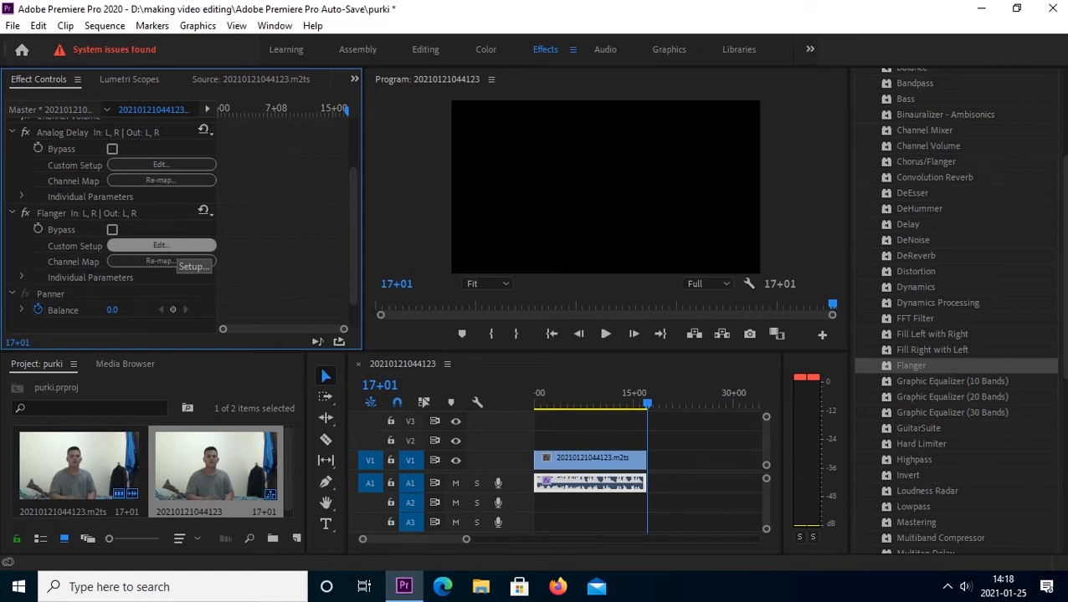
click(172, 247)
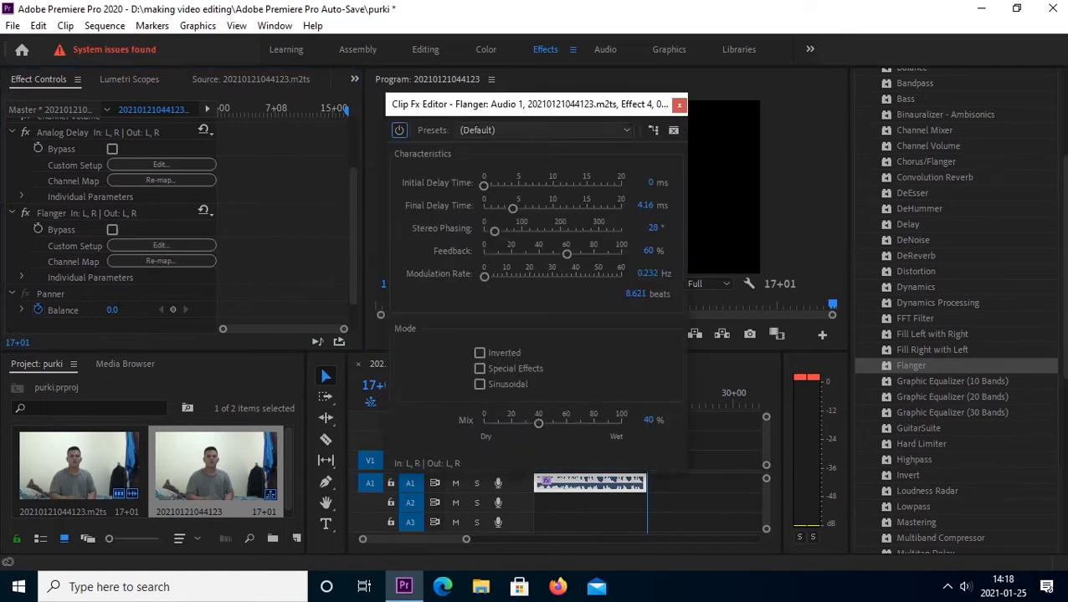
click(545, 130)
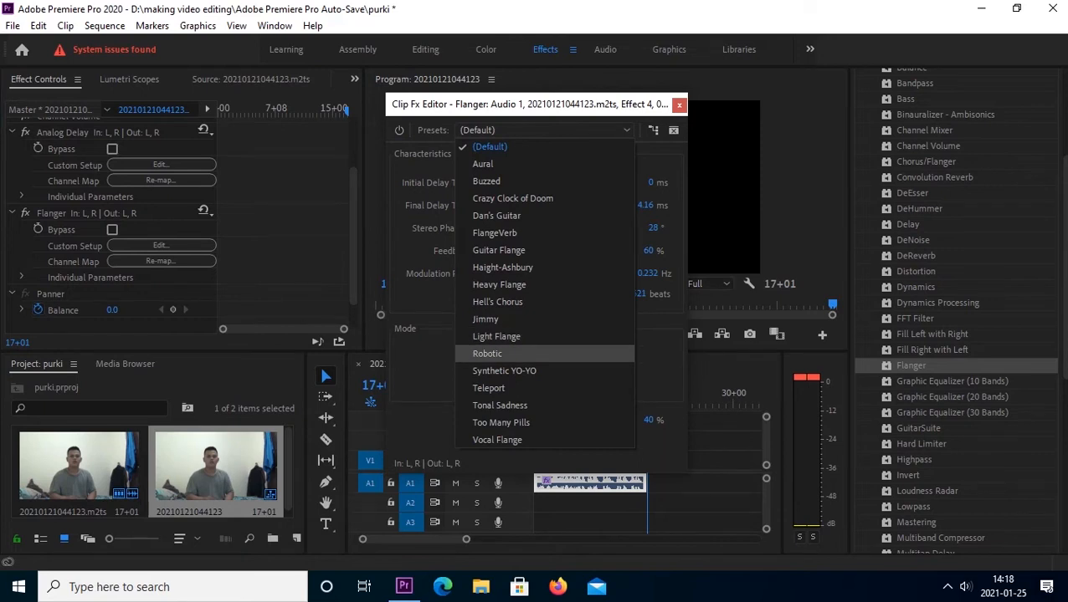
key(Return)
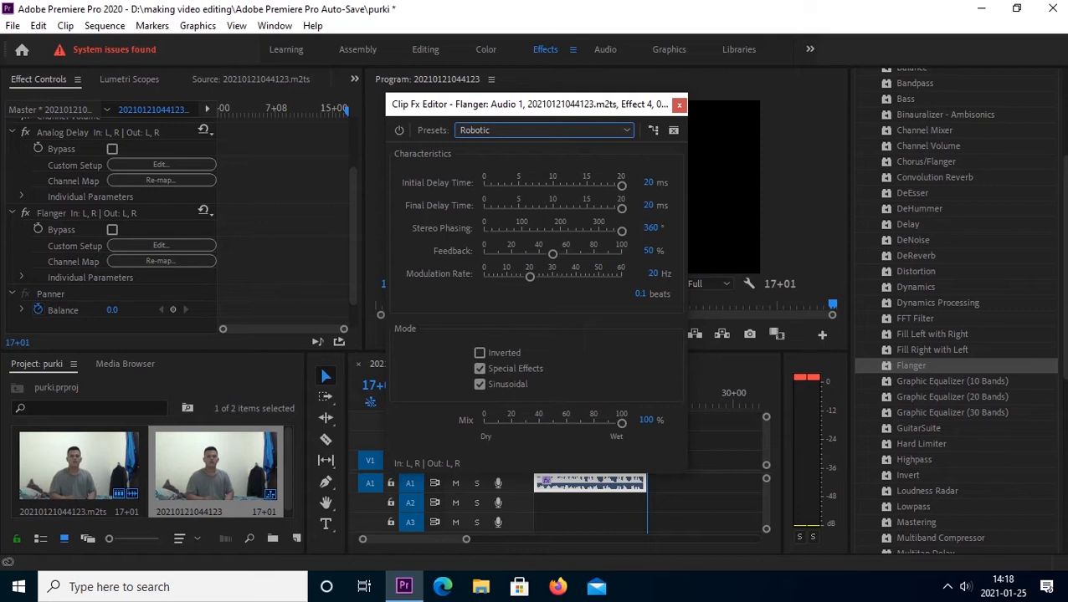
drag(551, 254, 549, 253)
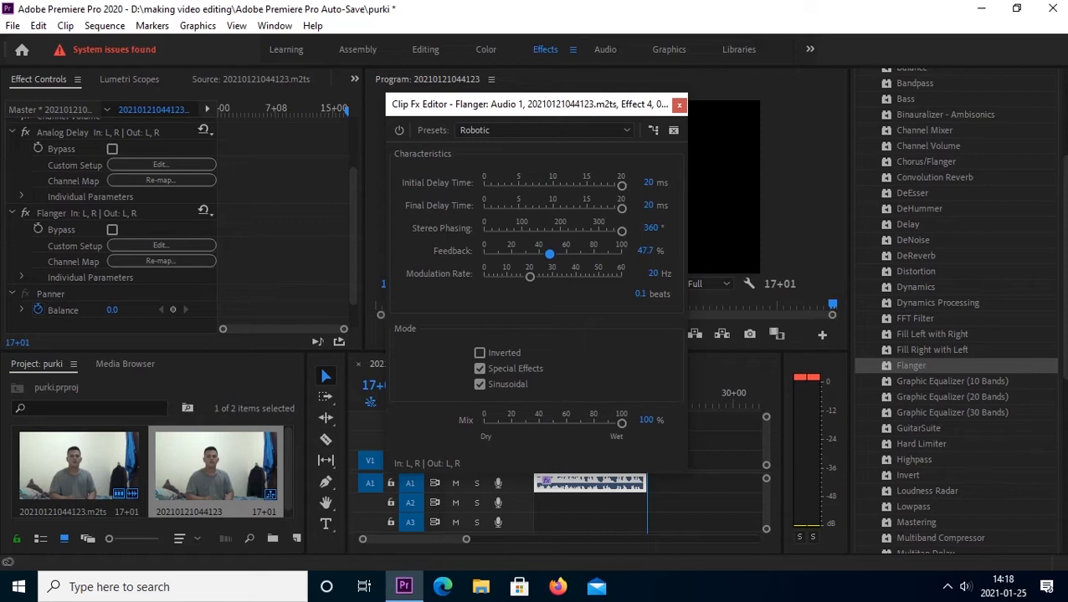
click(678, 104)
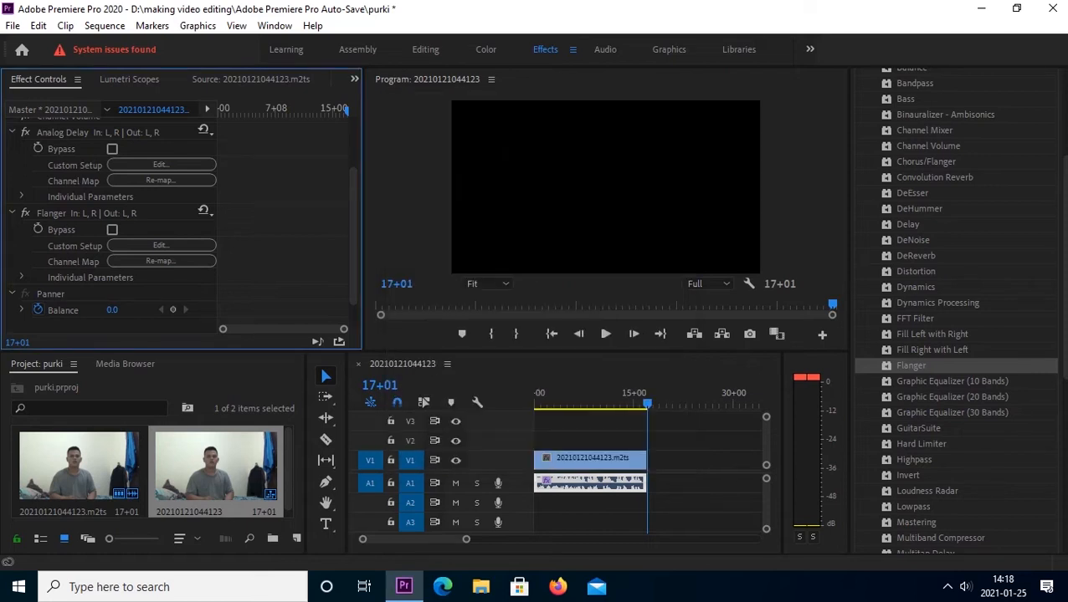
click(605, 333)
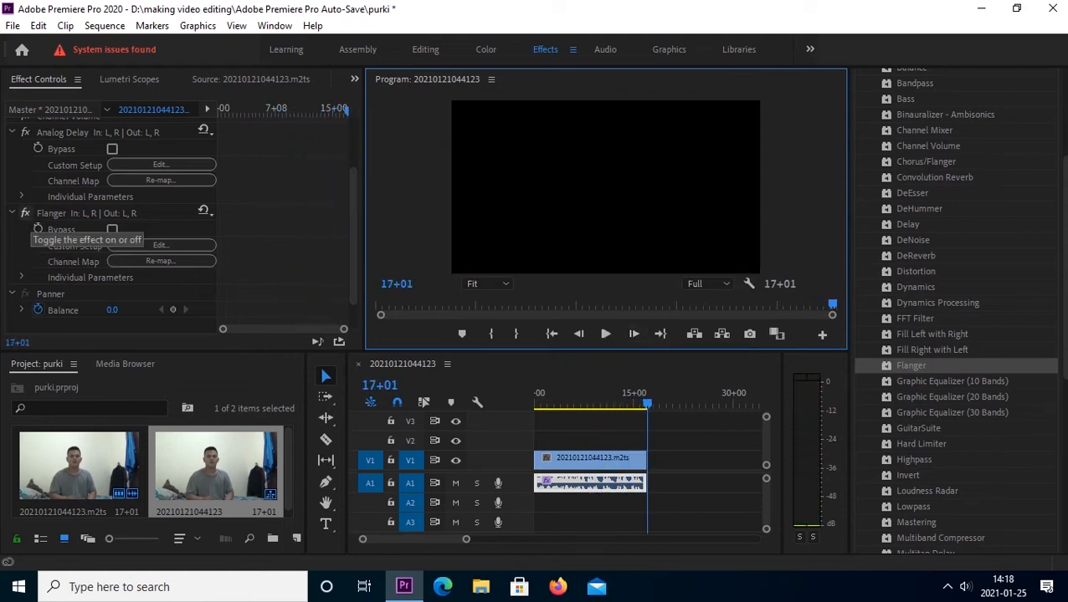
- Apply the Pitch Shifter audio effect to the clip on track A1 and open its custom setup
scroll(921, 380, down, 5)
drag(920, 394, 621, 483)
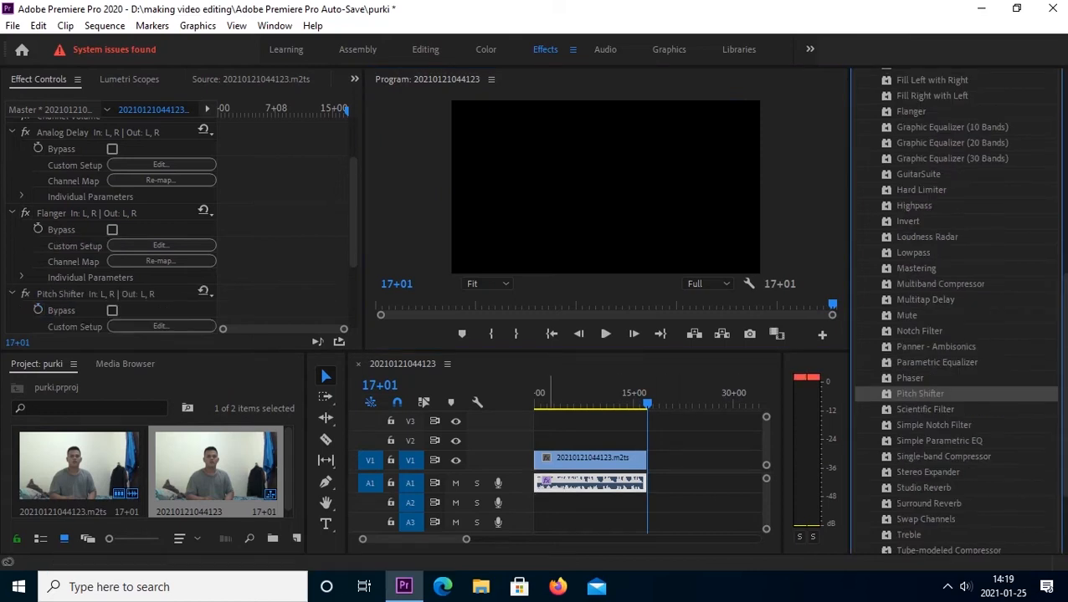
scroll(184, 225, down, 3)
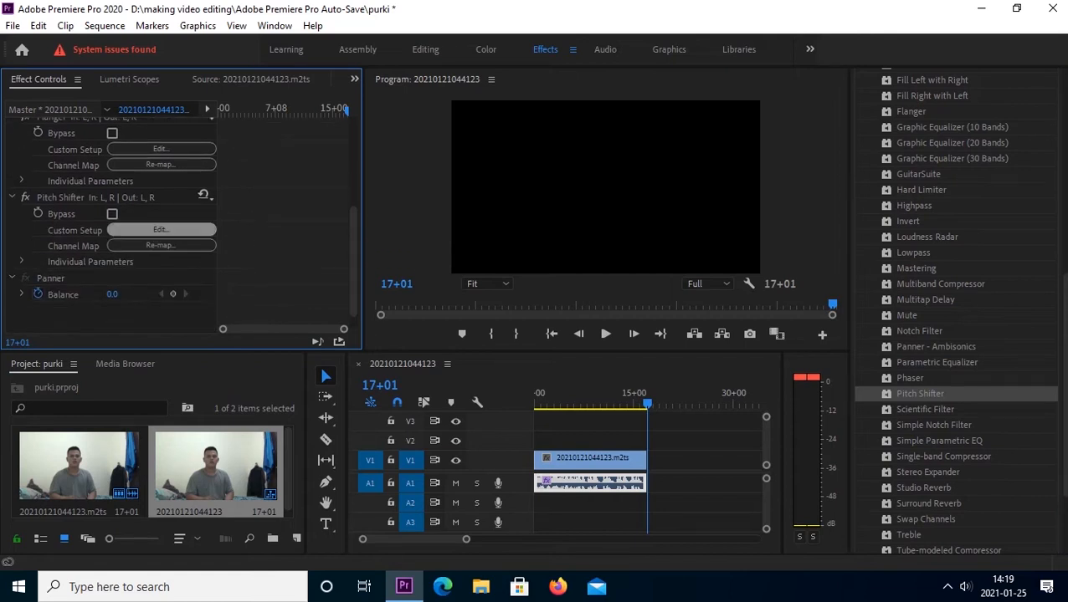
click(161, 229)
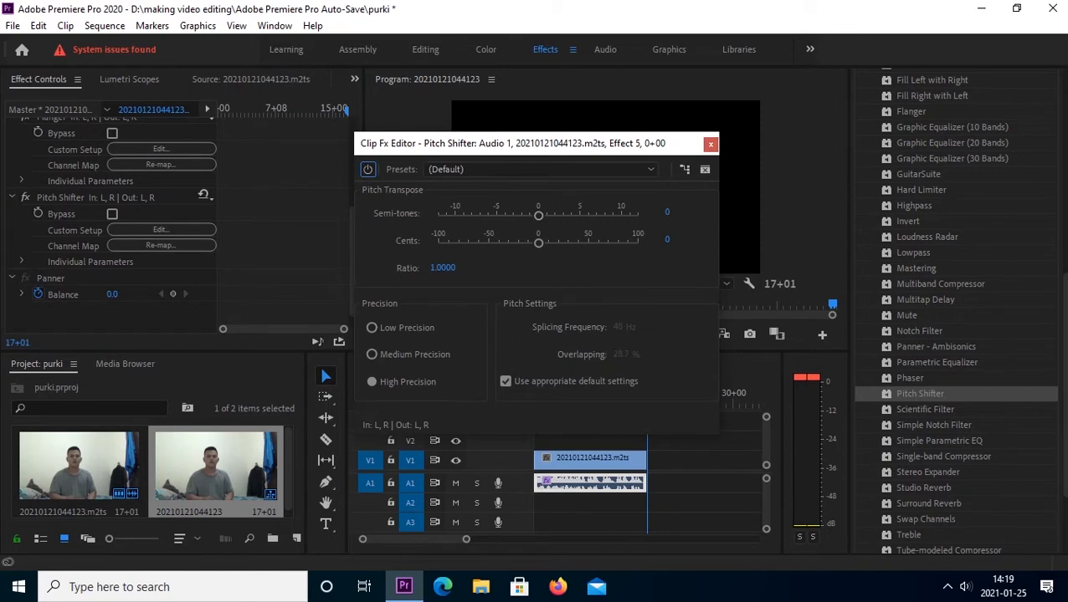
- Set Pitch Shifter to Low Precision with a transposition of -5 semi-tones, and close its editor
click(372, 328)
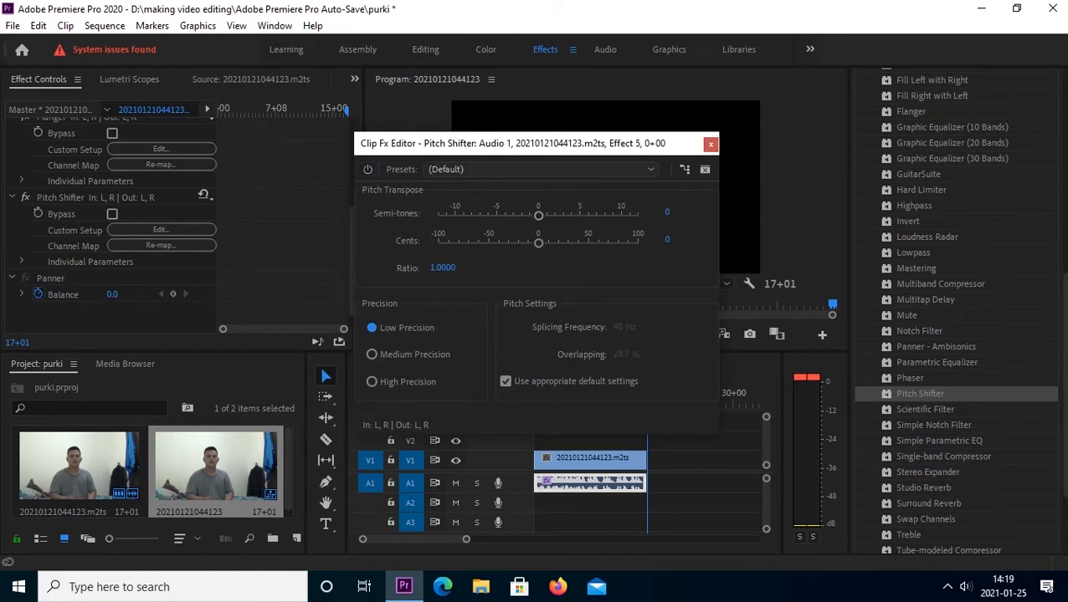
click(542, 169)
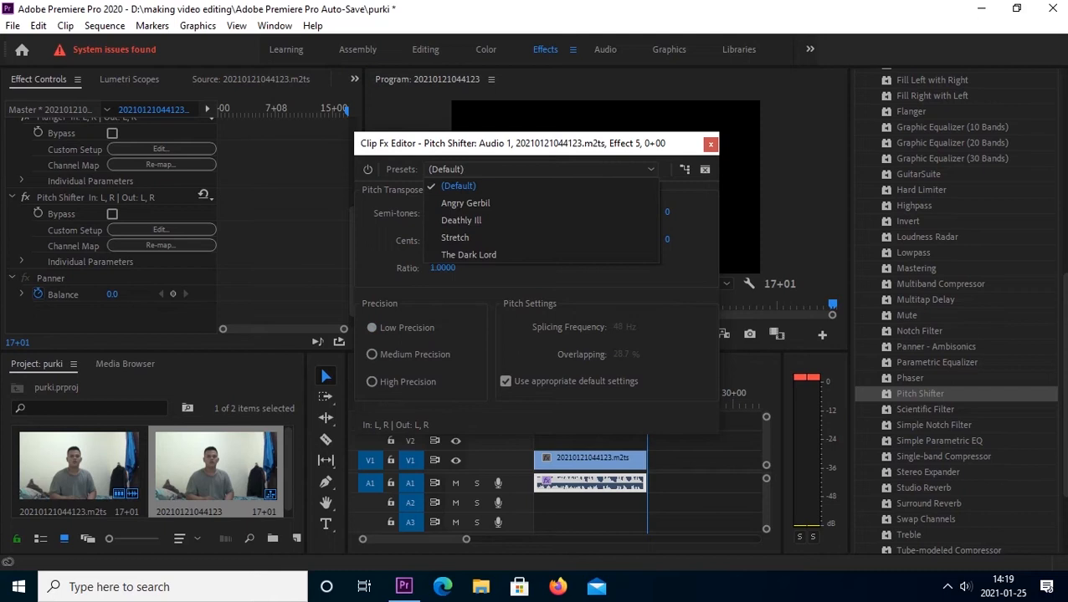
key(Escape)
drag(538, 216, 500, 215)
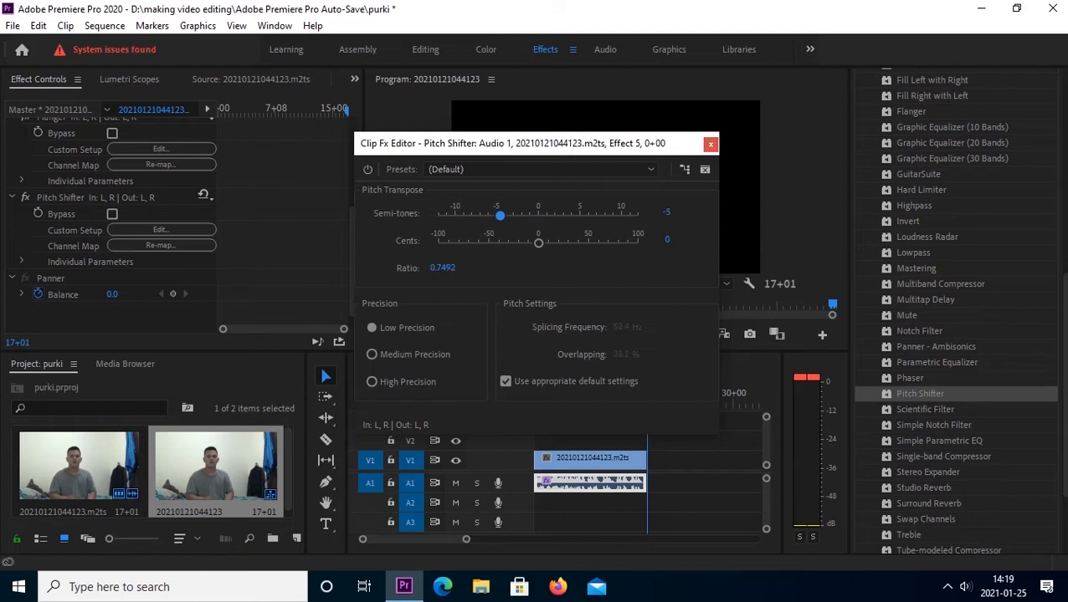
click(710, 143)
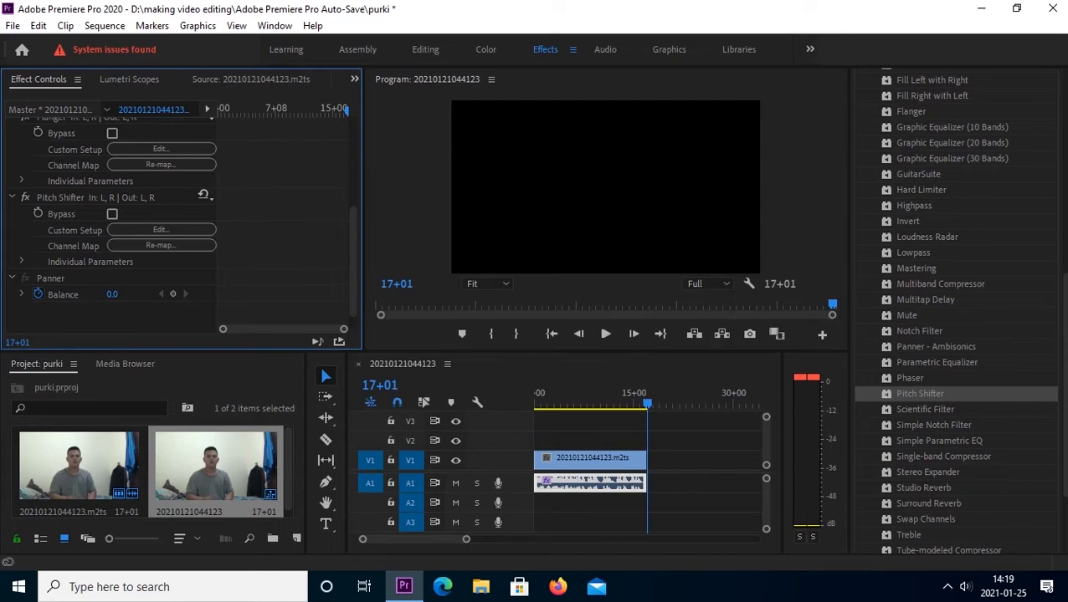
- Play back the sequence, set Pitch Shifter's transposition to -4 semi-tones, and play it back again
click(605, 334)
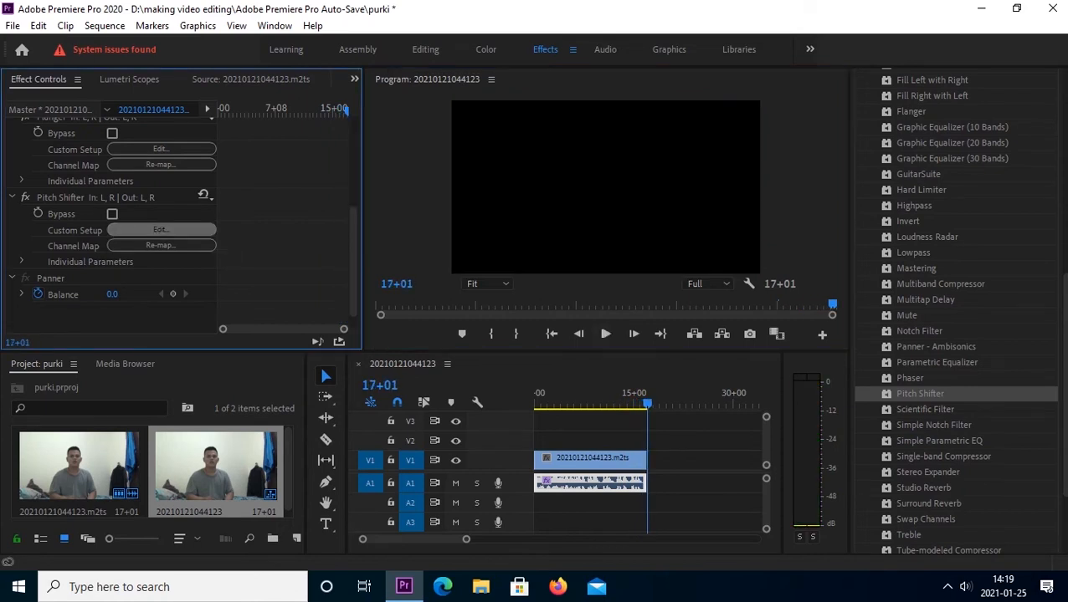
click(160, 230)
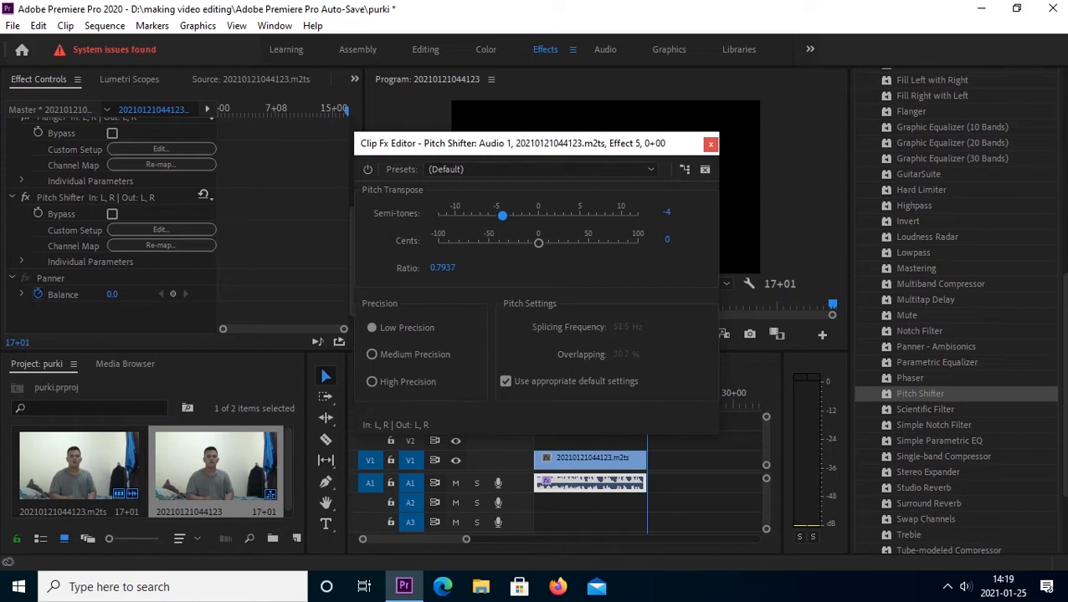
click(710, 144)
click(605, 334)
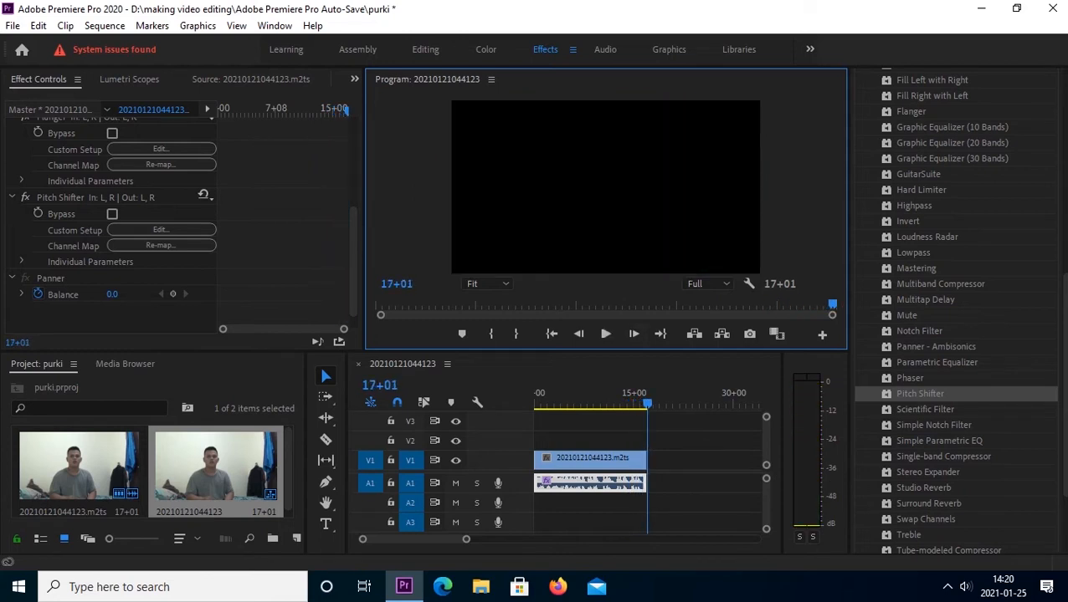
- Lower Pitch Shifter's transposition well below -4 semi-tones, and play back the sequence from near its start
click(188, 230)
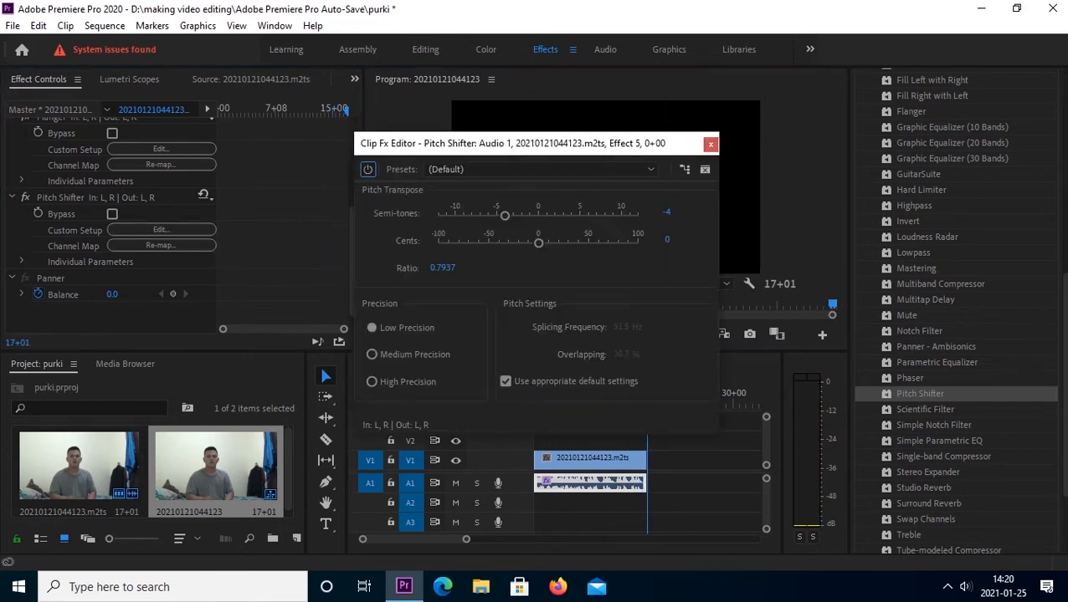
drag(505, 215, 470, 215)
click(710, 145)
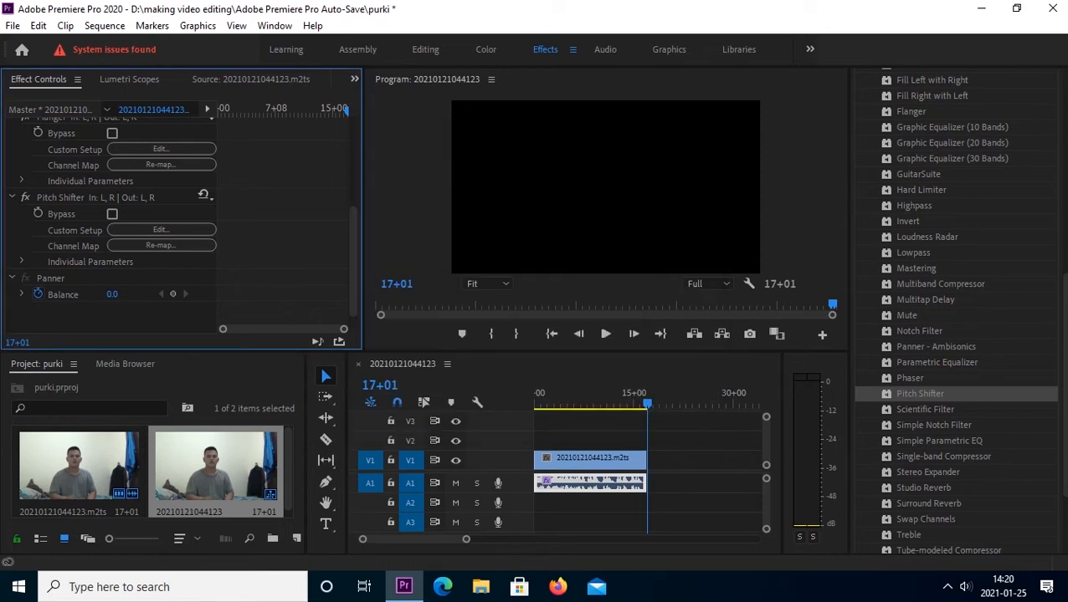
key(space)
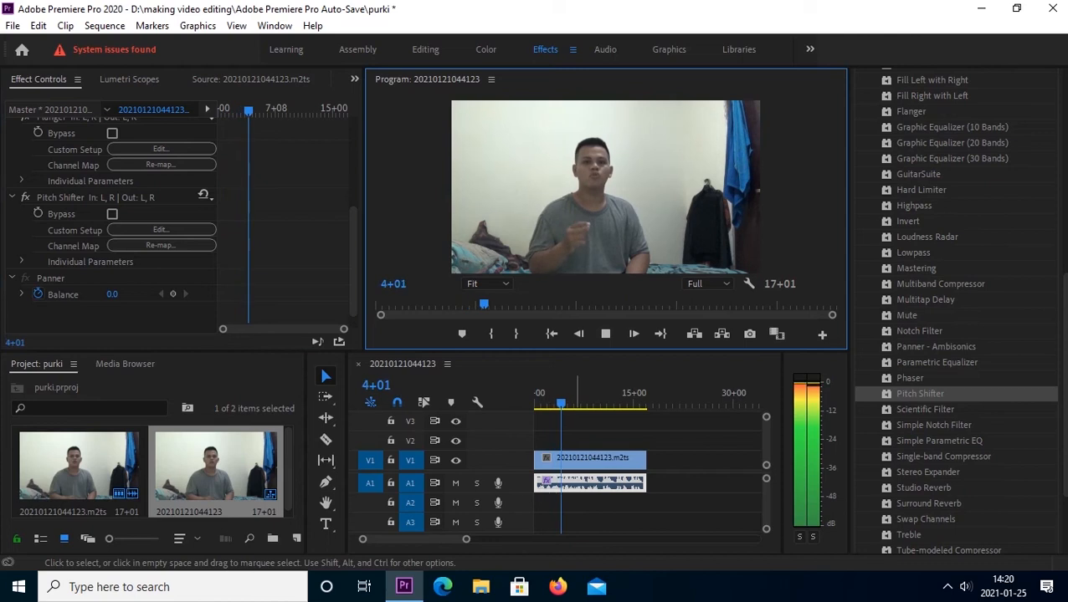
drag(467, 540, 457, 540)
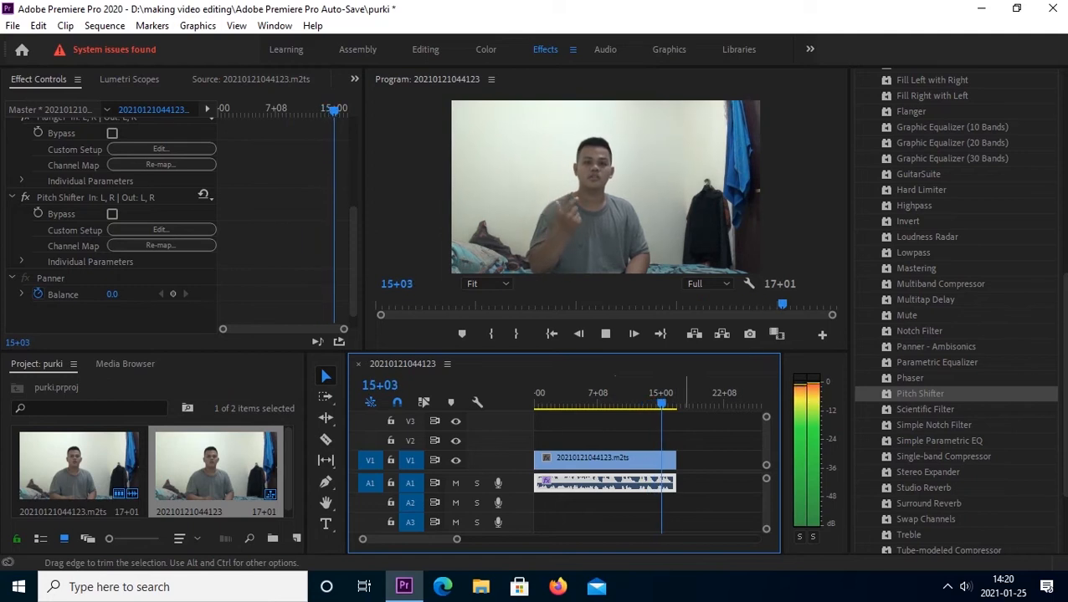
drag(675, 403, 542, 403)
click(605, 334)
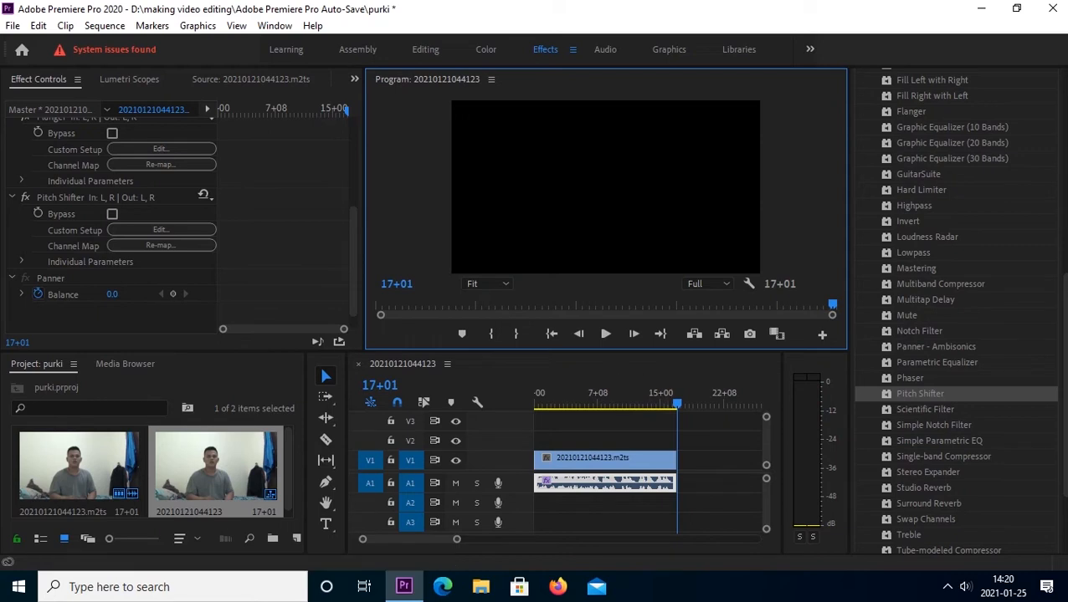
- Set Pitch Shifter's transposition to 10 semi-tones, play back the sequence, and return the playhead to its start
click(161, 229)
click(161, 229)
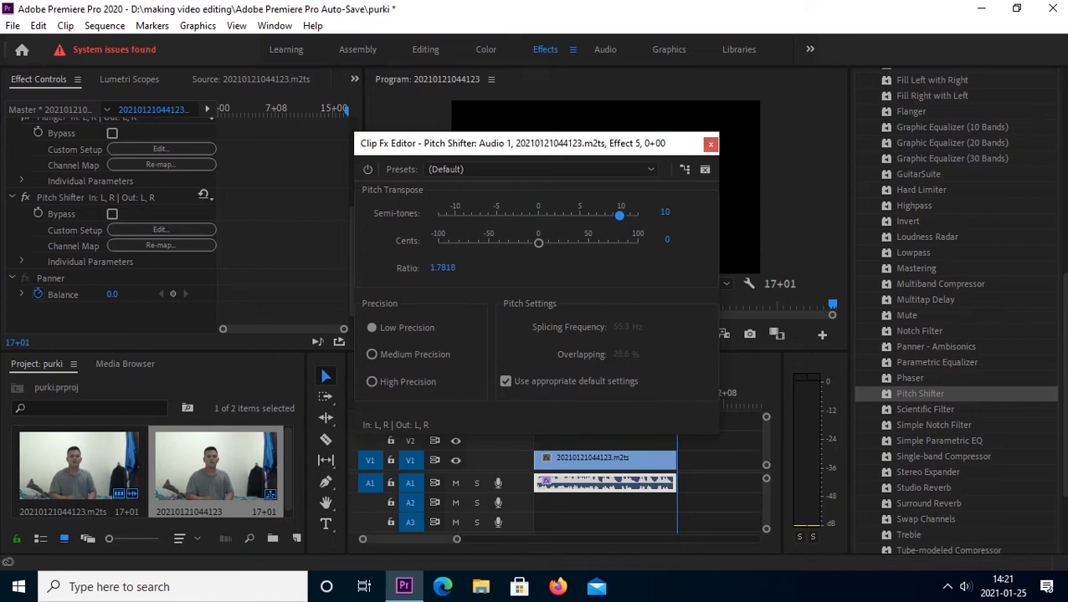
click(710, 145)
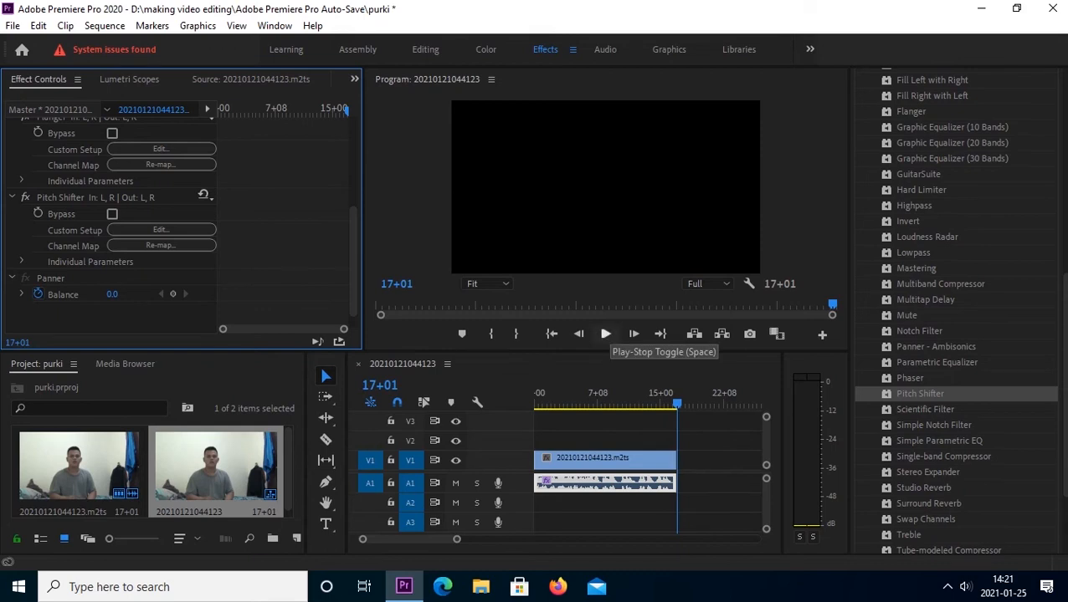
click(605, 334)
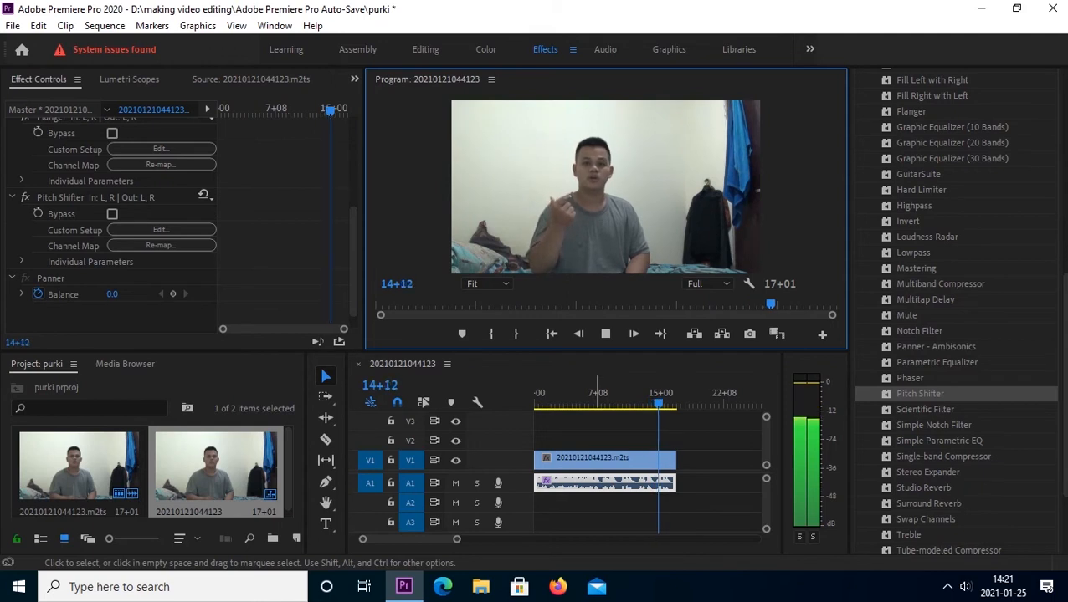
drag(677, 403, 536, 403)
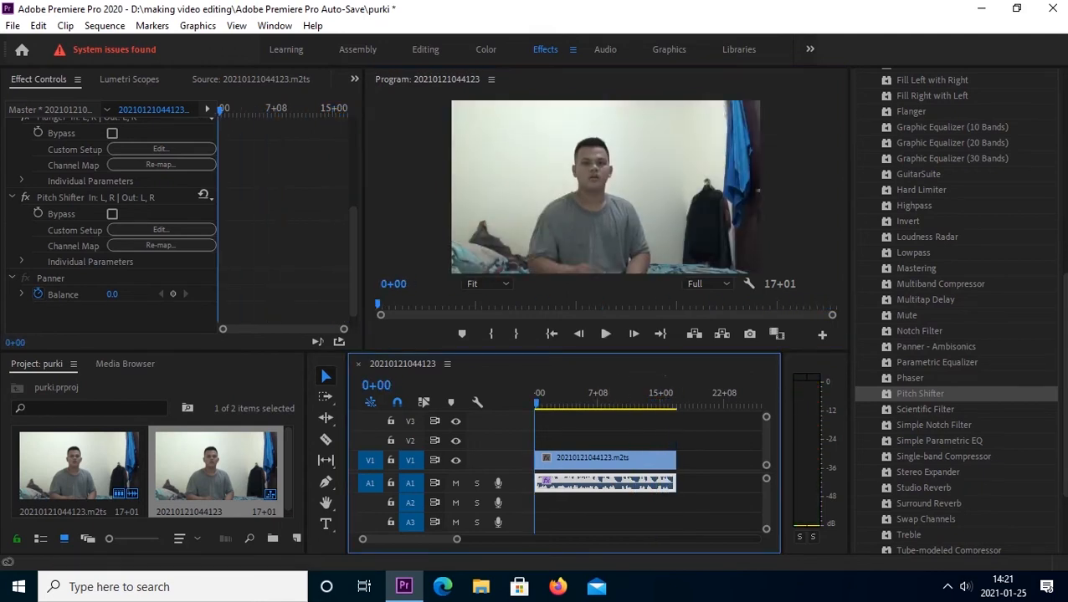
drag(353, 261, 353, 202)
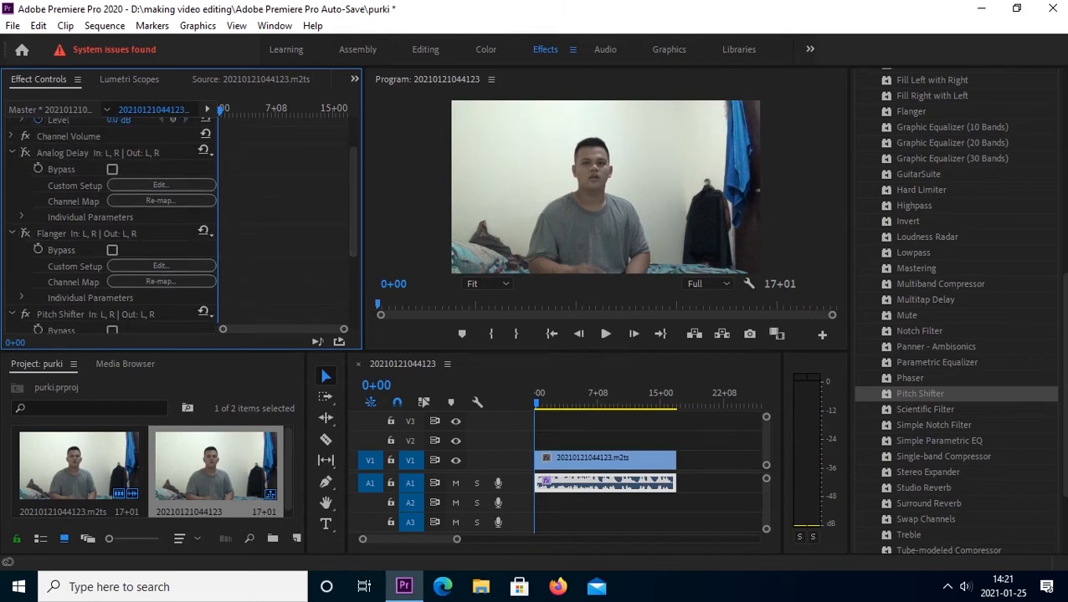
drag(353, 203, 353, 262)
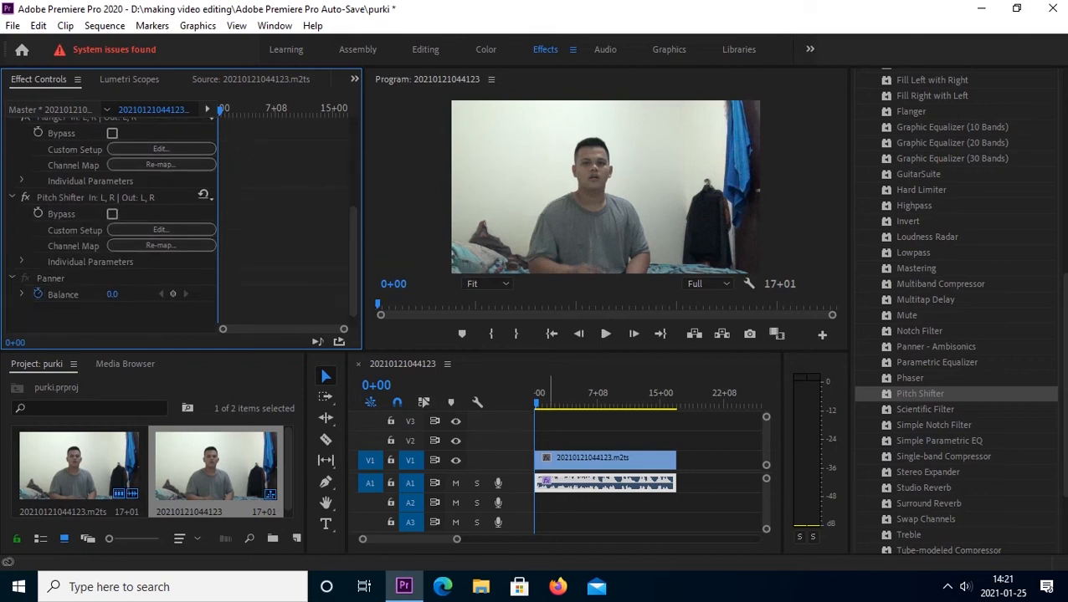
key(space)
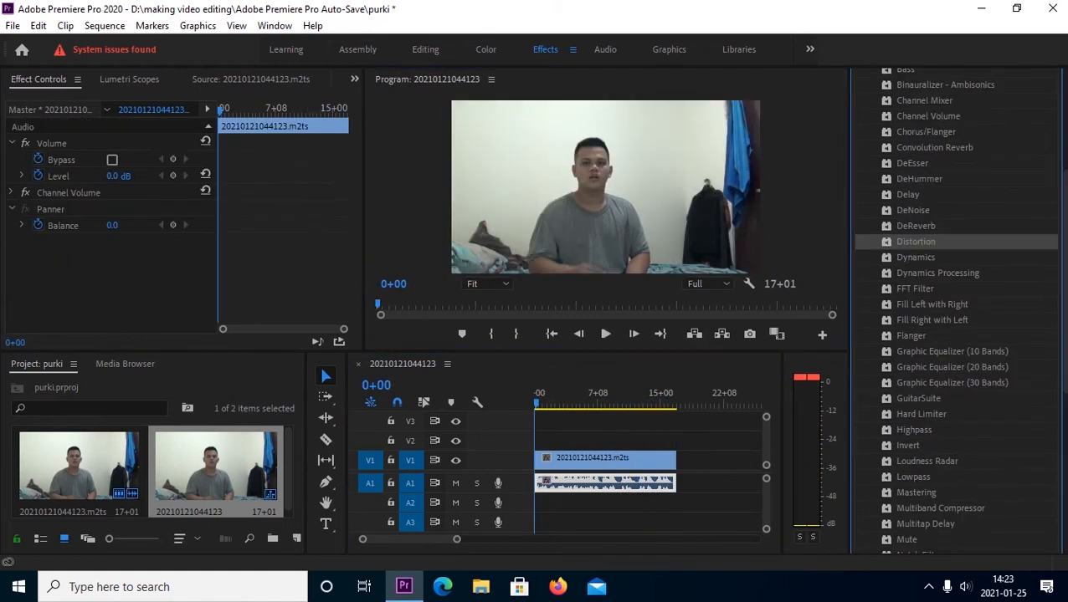
- Apply the Distortion audio effect with the Maximum Pain preset to the clip on track A1, and preview the sequence
drag(915, 242, 648, 483)
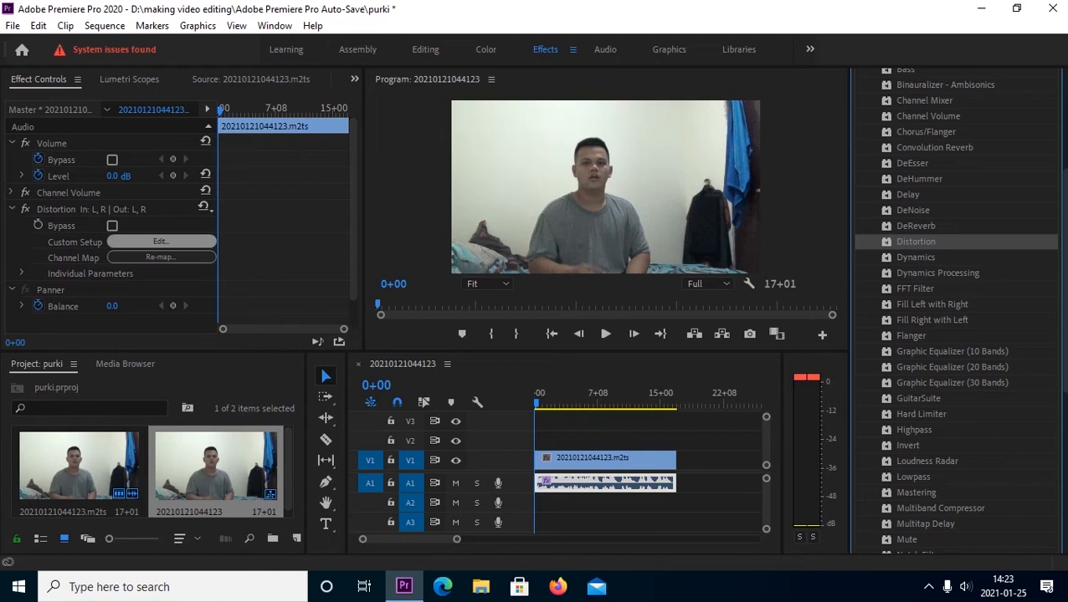
click(176, 242)
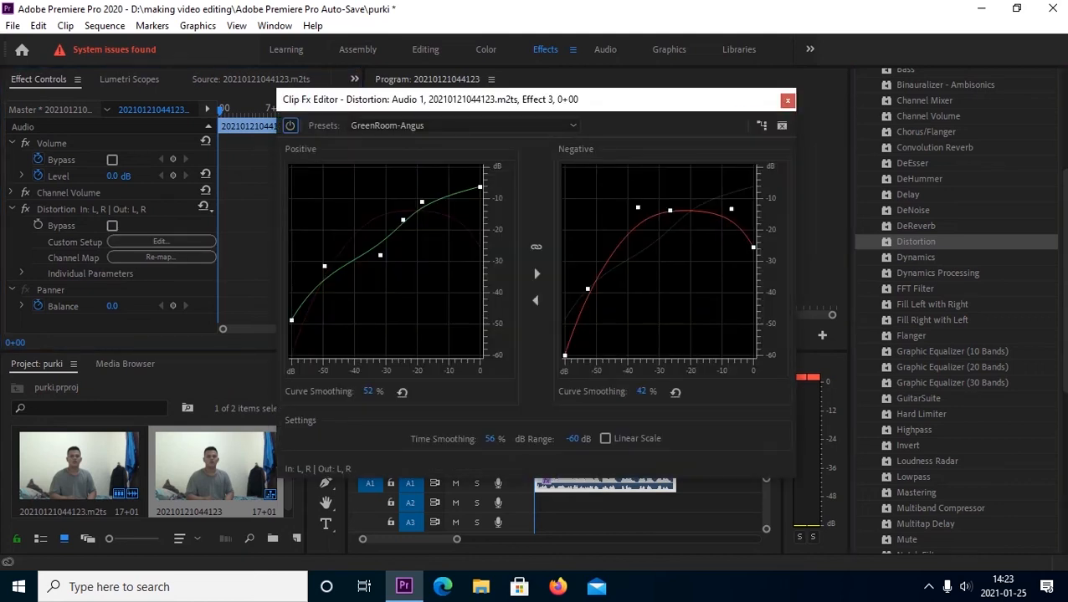
click(463, 125)
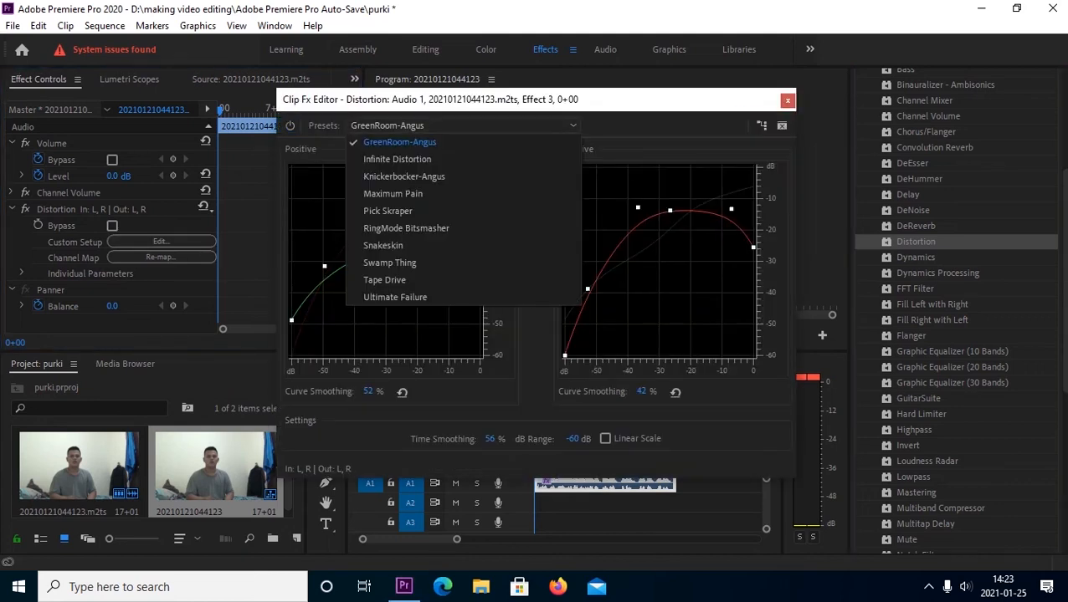
click(418, 194)
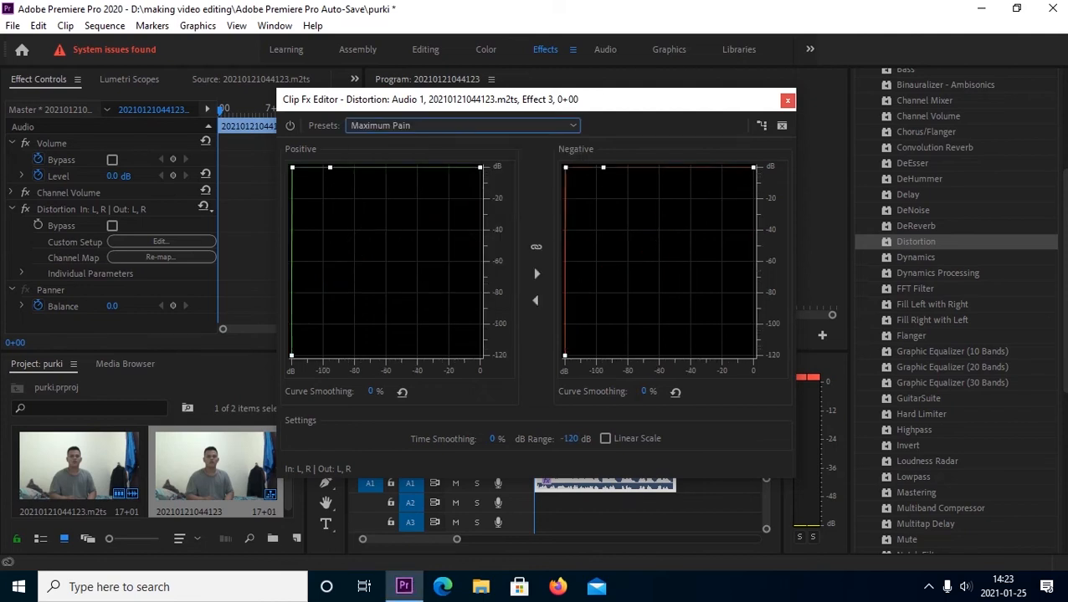
click(788, 101)
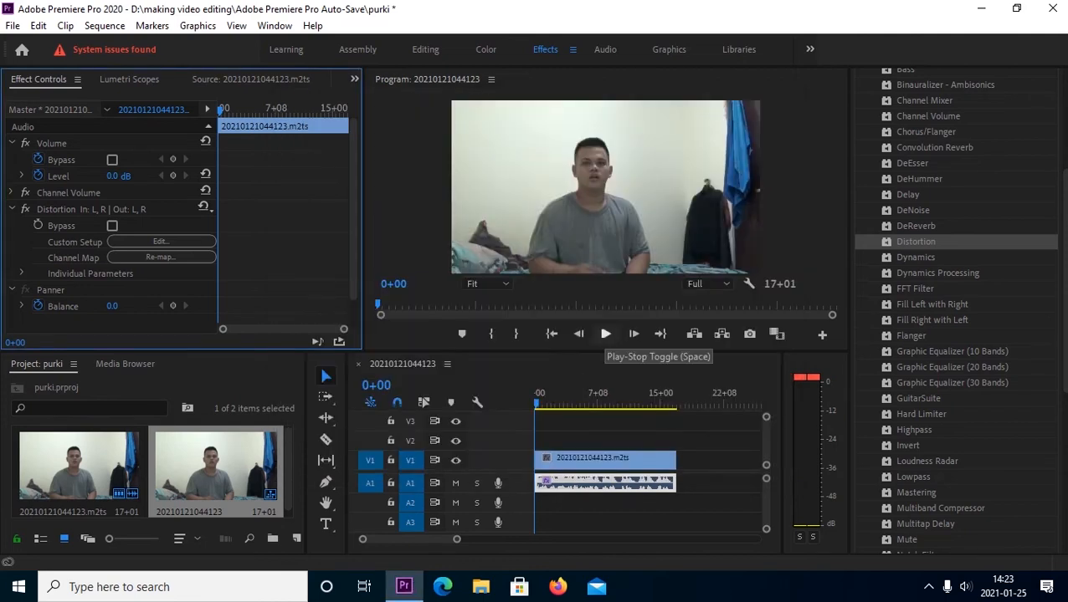
click(605, 334)
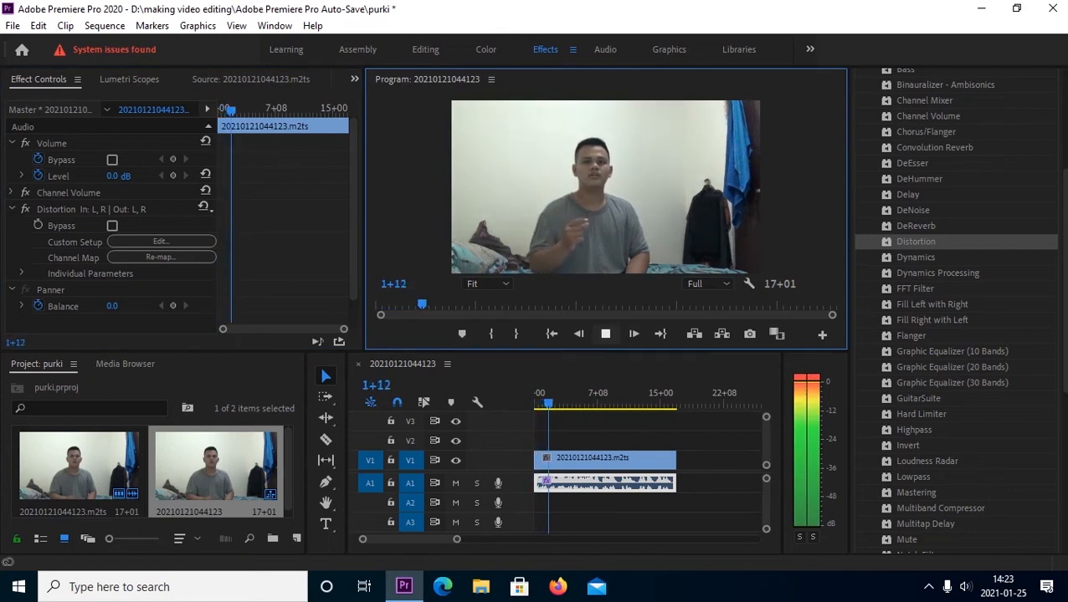
key(space)
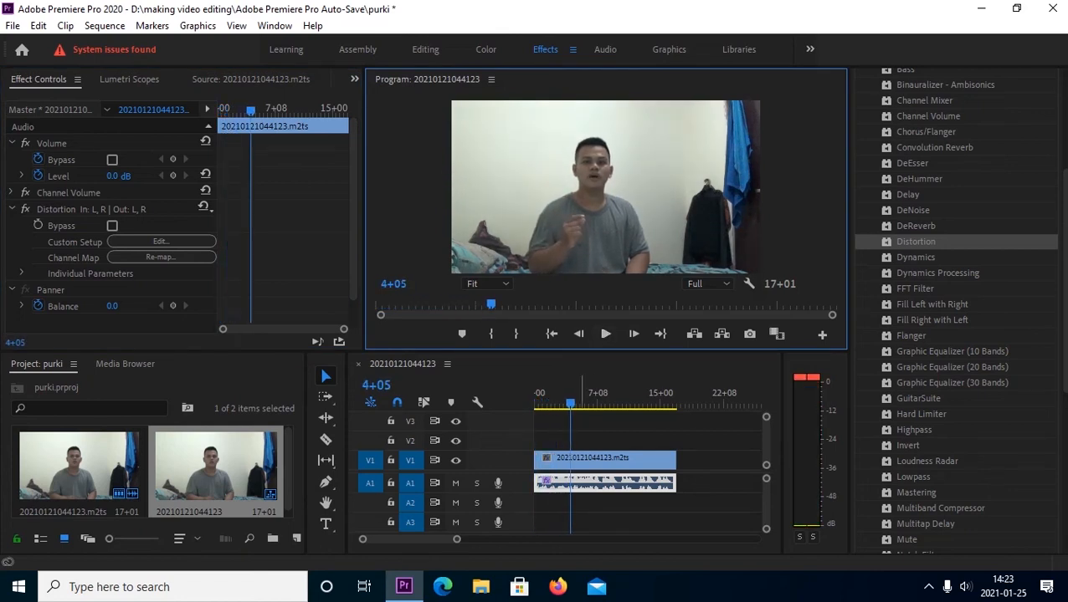
- Switch the Distortion effect to the Ultimate Failure preset, preview the sequence from its start, and return the playhead to 0+00
drag(569, 403, 532, 403)
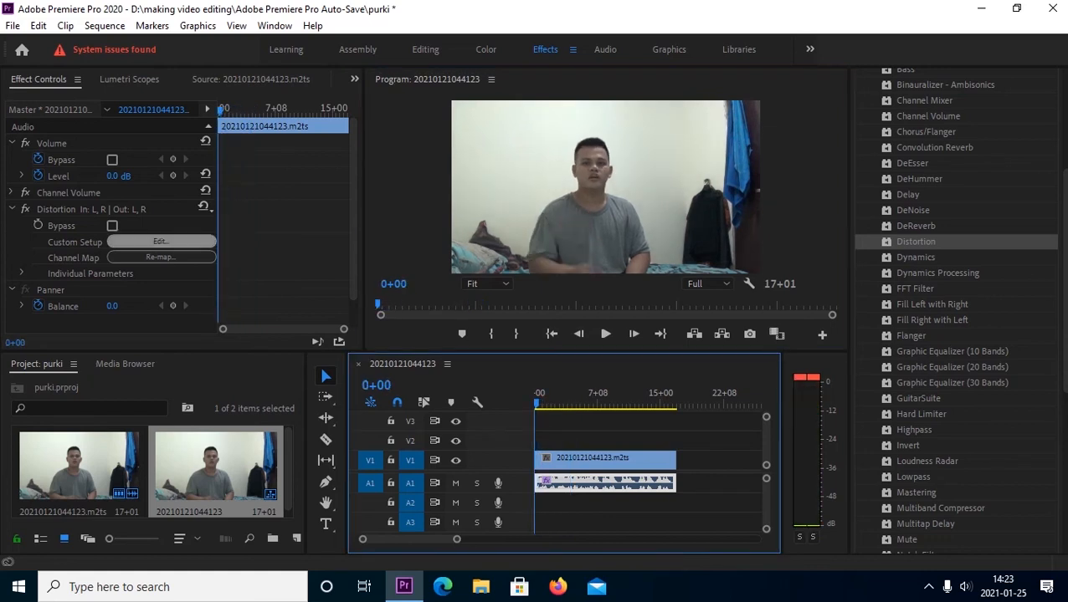
click(161, 241)
click(460, 126)
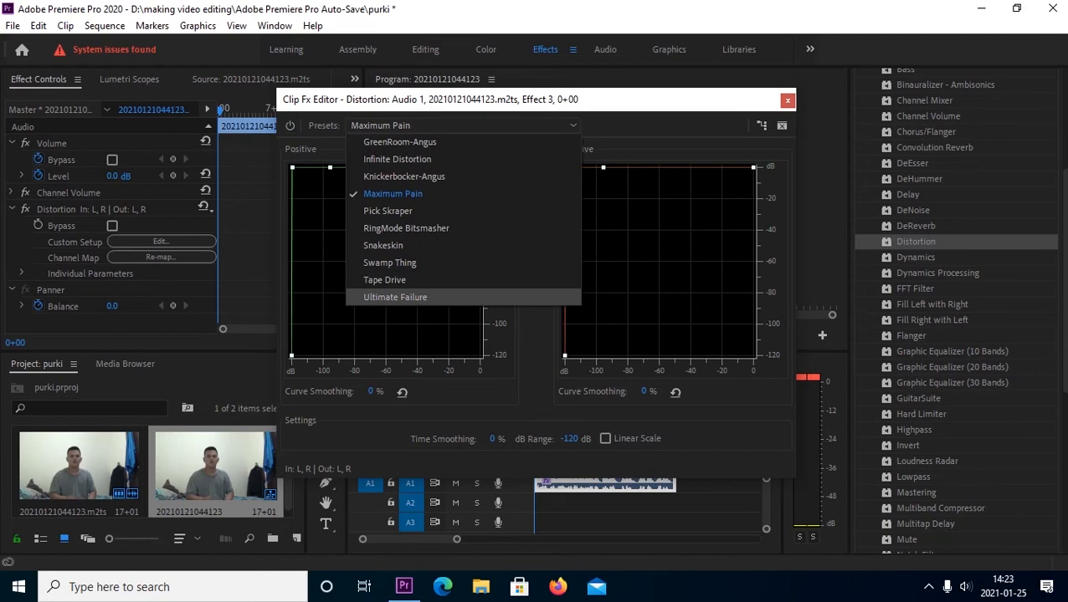
click(395, 297)
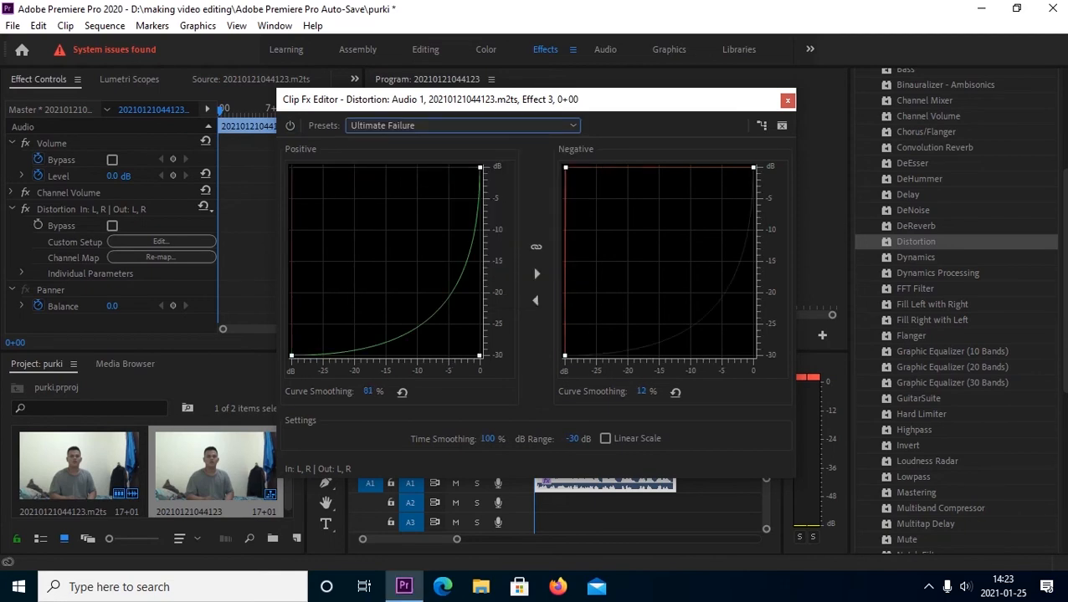
click(787, 100)
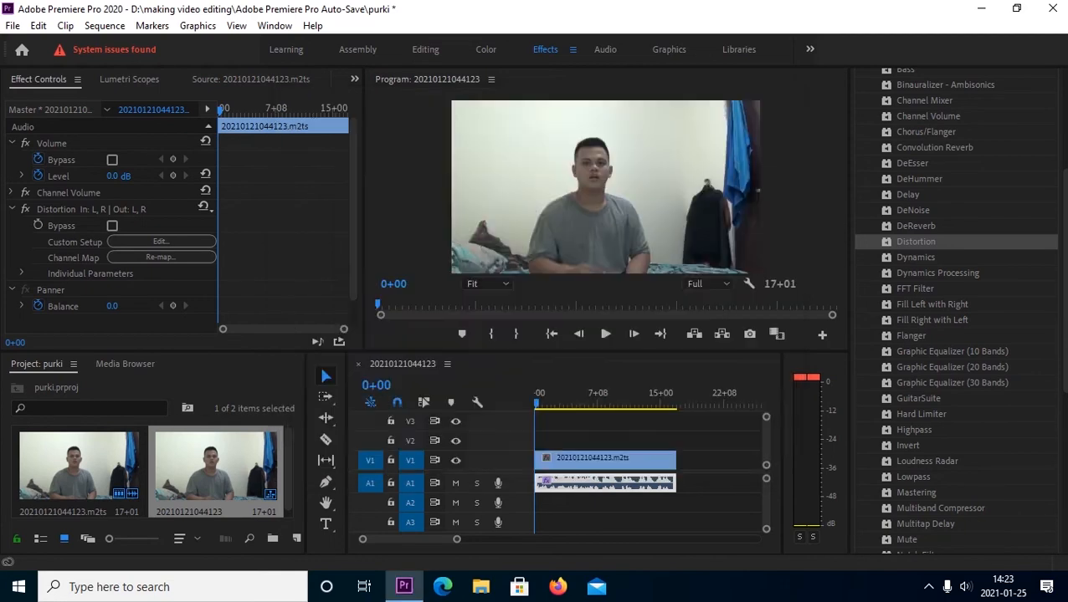
click(605, 334)
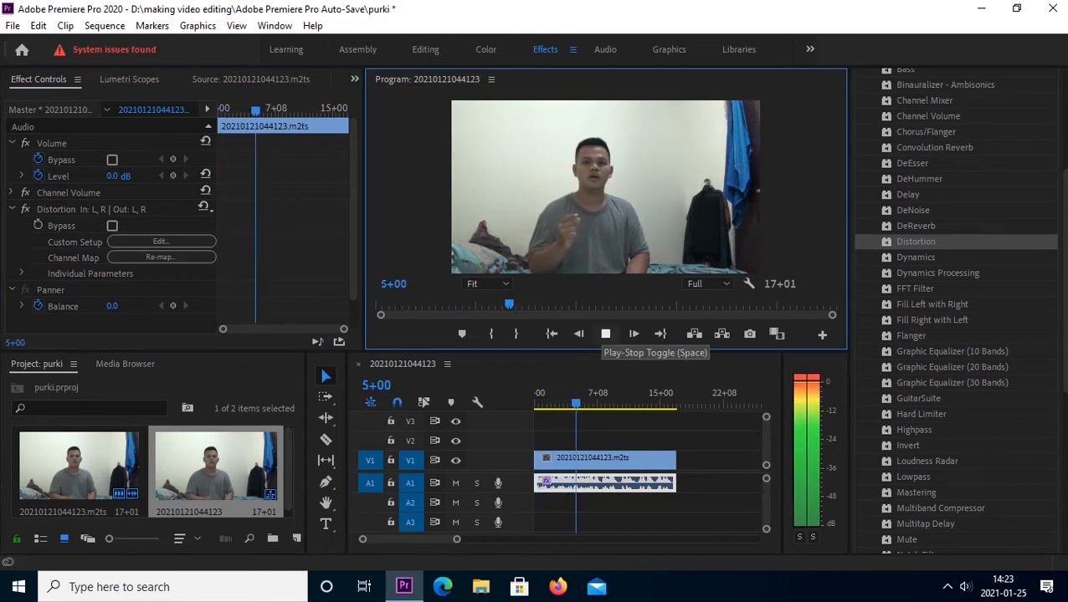
click(605, 334)
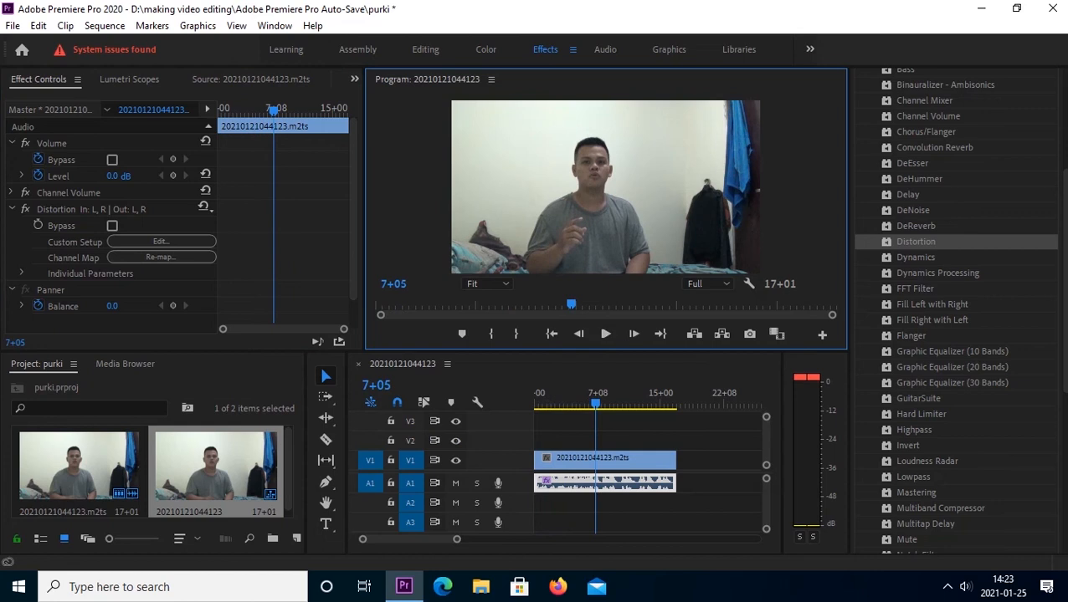
drag(596, 401, 535, 402)
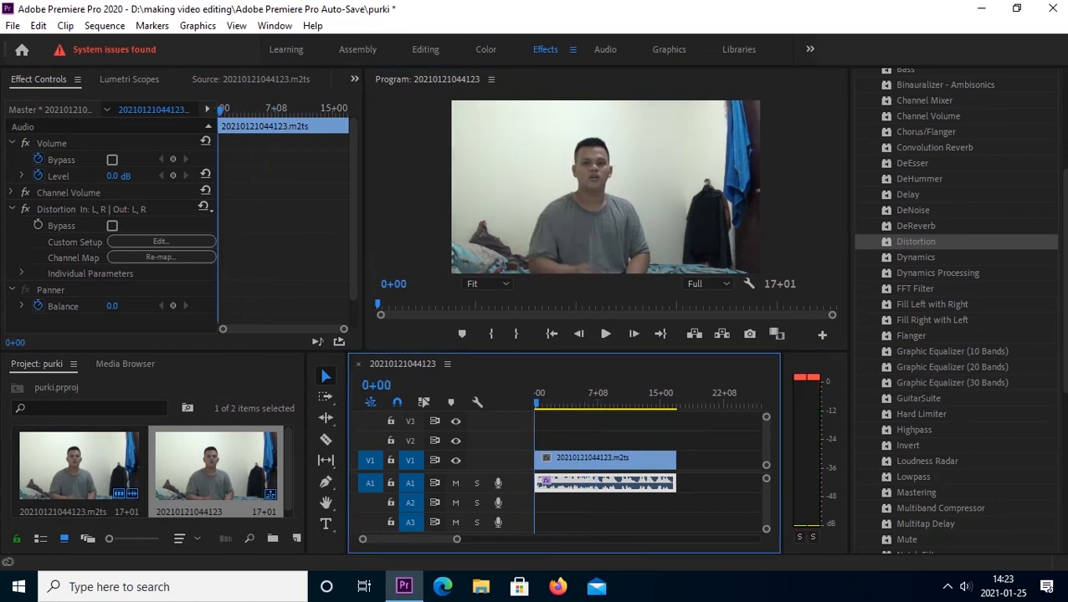
- Remove all audio attributes, including the Distortion effect, from the clip on track A1
right_click(579, 461)
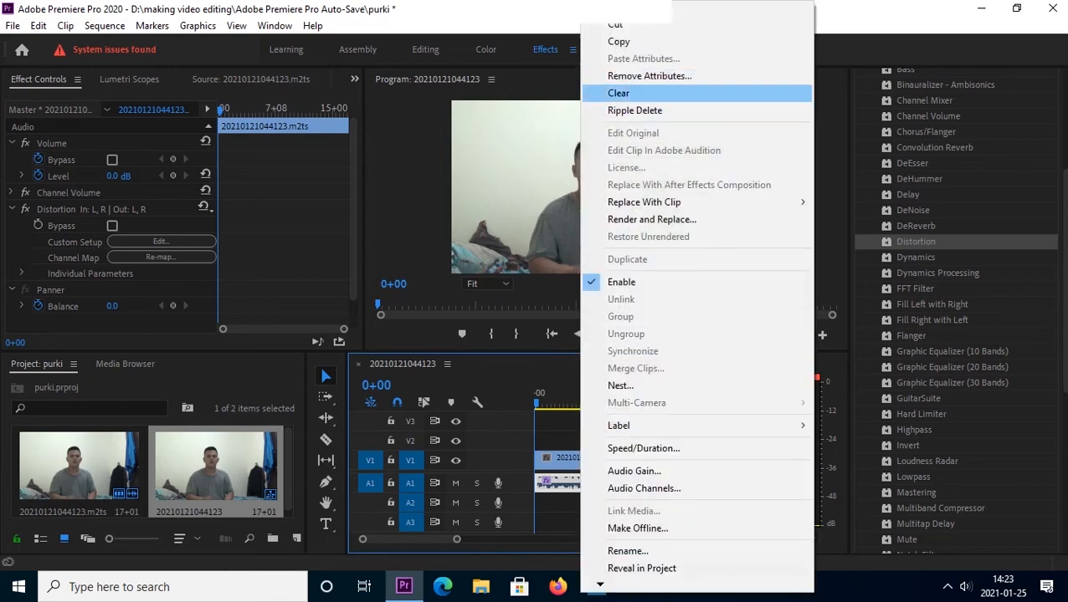
click(650, 75)
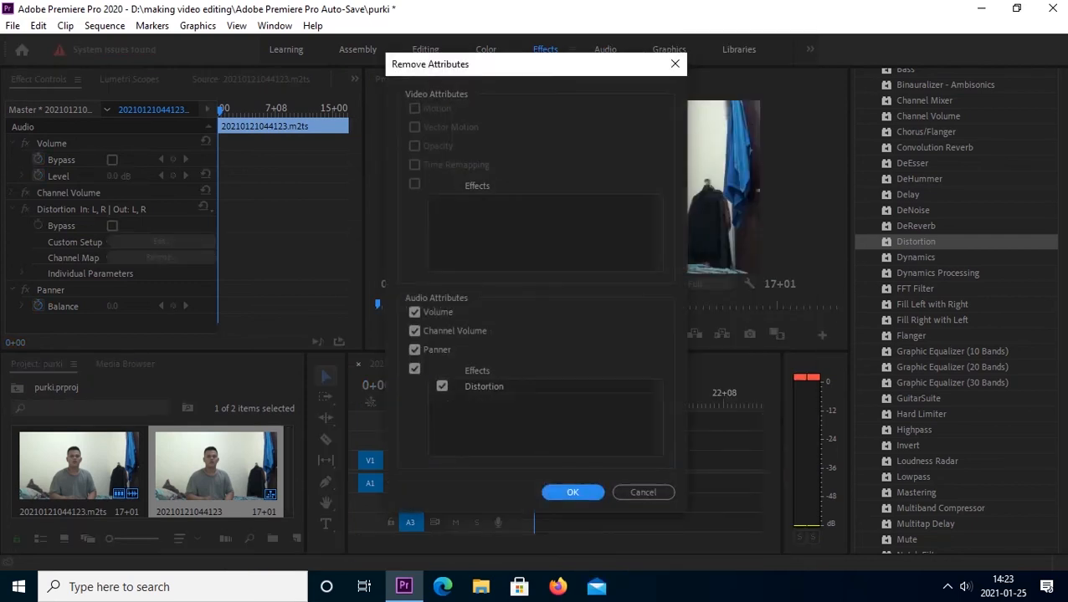
key(Return)
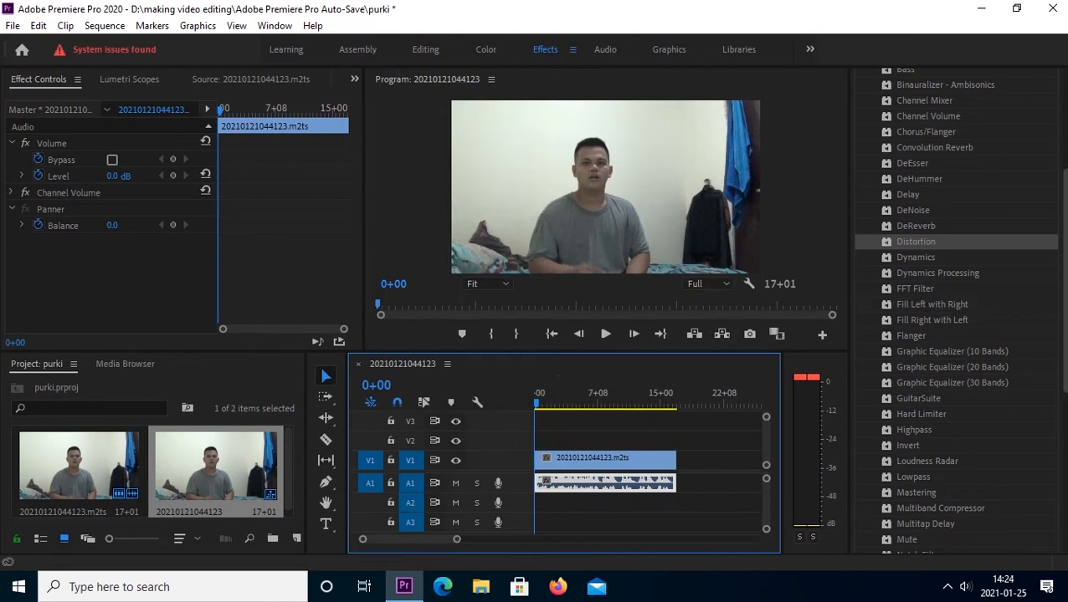
- Apply the Highpass audio effect to the clip on track A1 and preview the sequence
scroll(954, 309, up, 1)
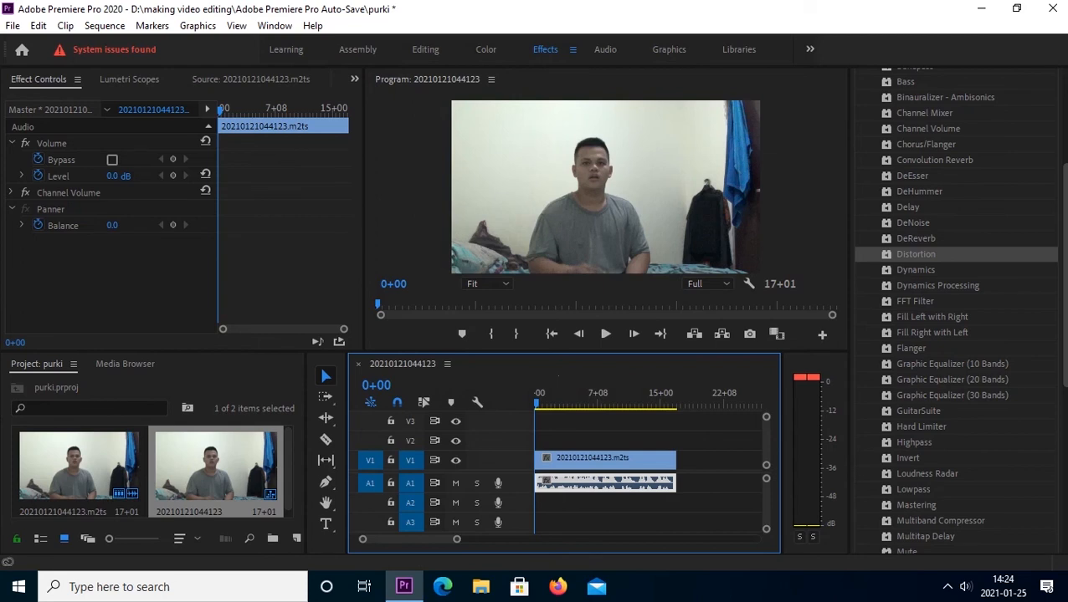
scroll(953, 309, up, 3)
scroll(954, 310, down, 8)
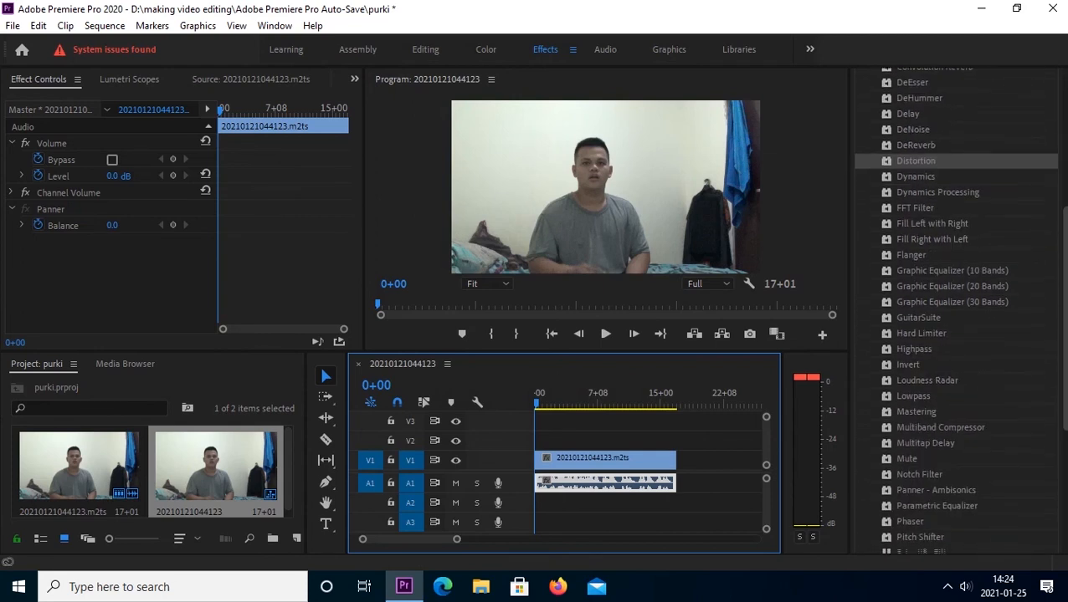
scroll(954, 309, down, 1)
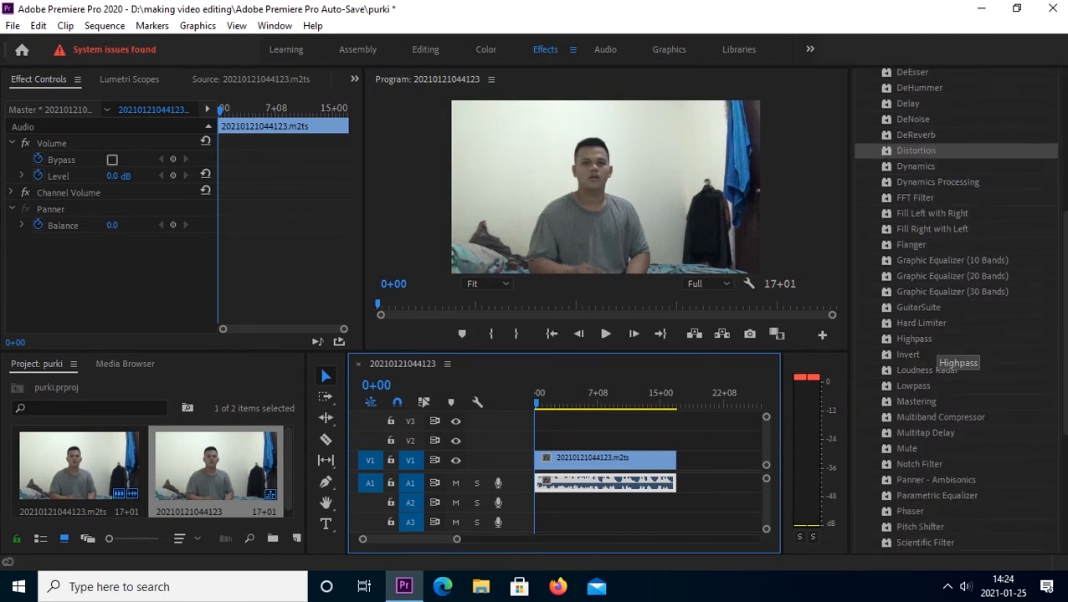
click(932, 339)
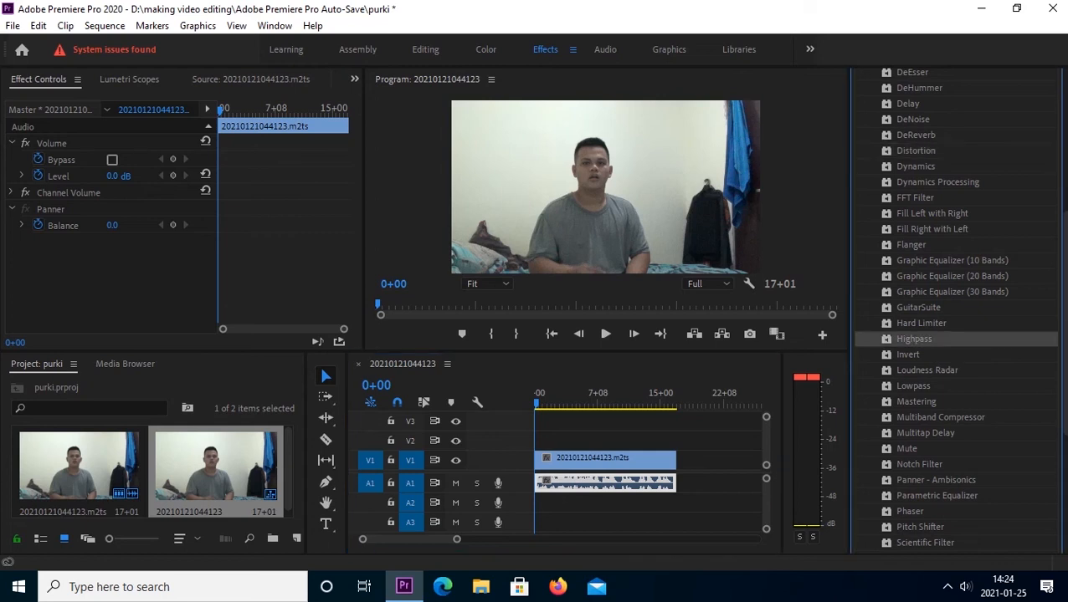
drag(931, 339, 664, 482)
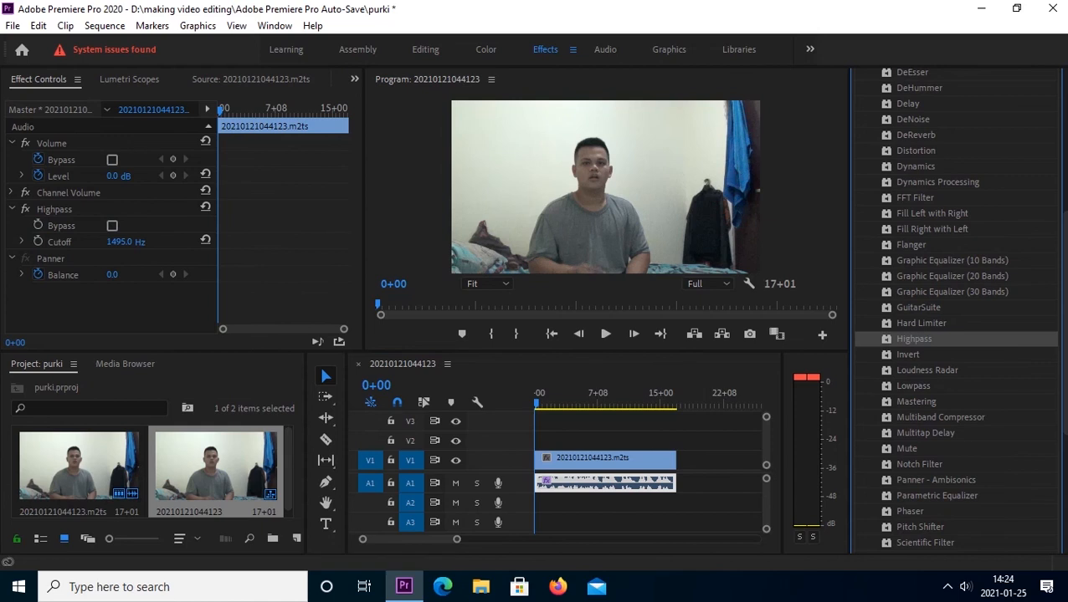
click(605, 334)
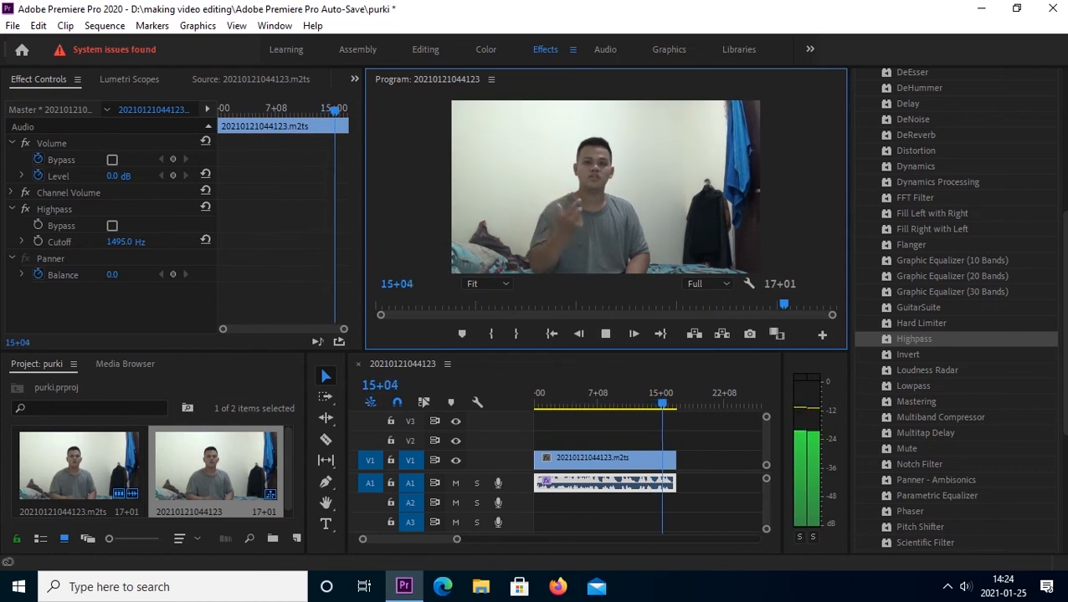
- Set the clip's volume level to 5.0 dB and the Highpass cutoff to 2000 Hz, and preview the sequence
click(125, 242)
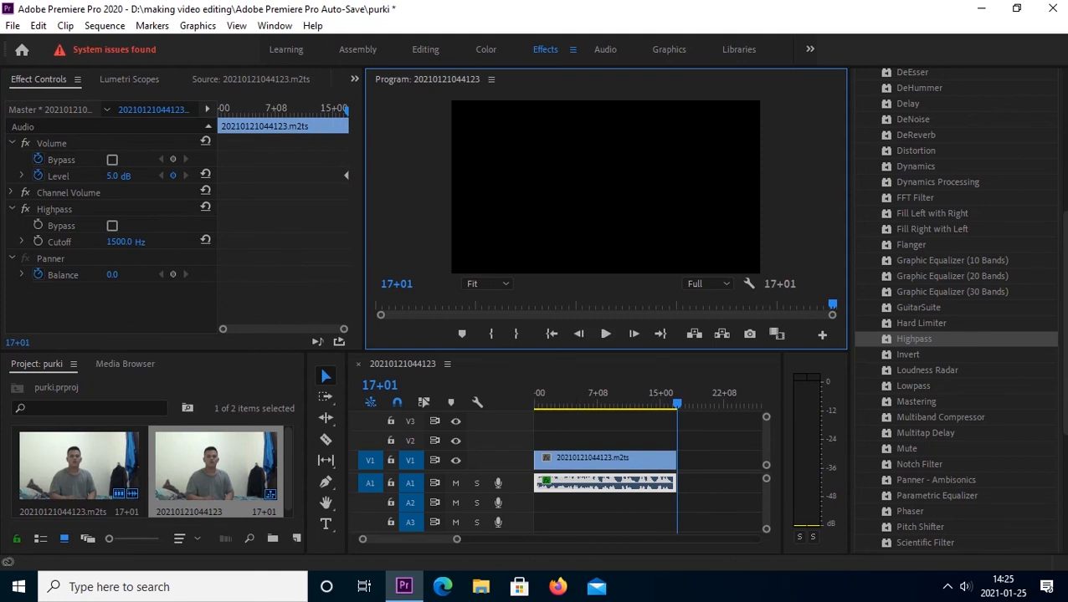
click(125, 241)
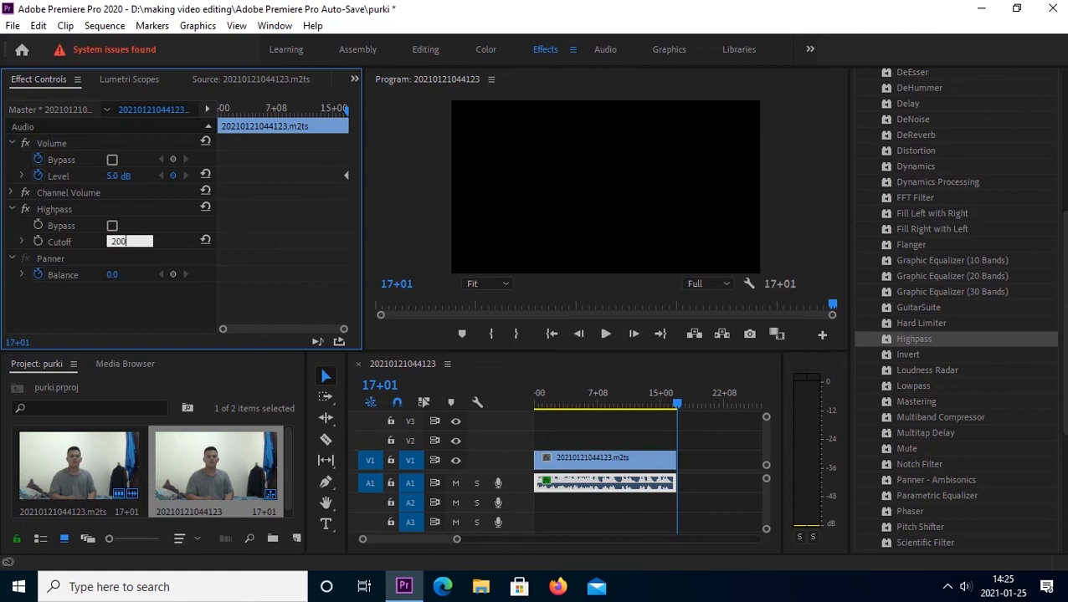
key(Return)
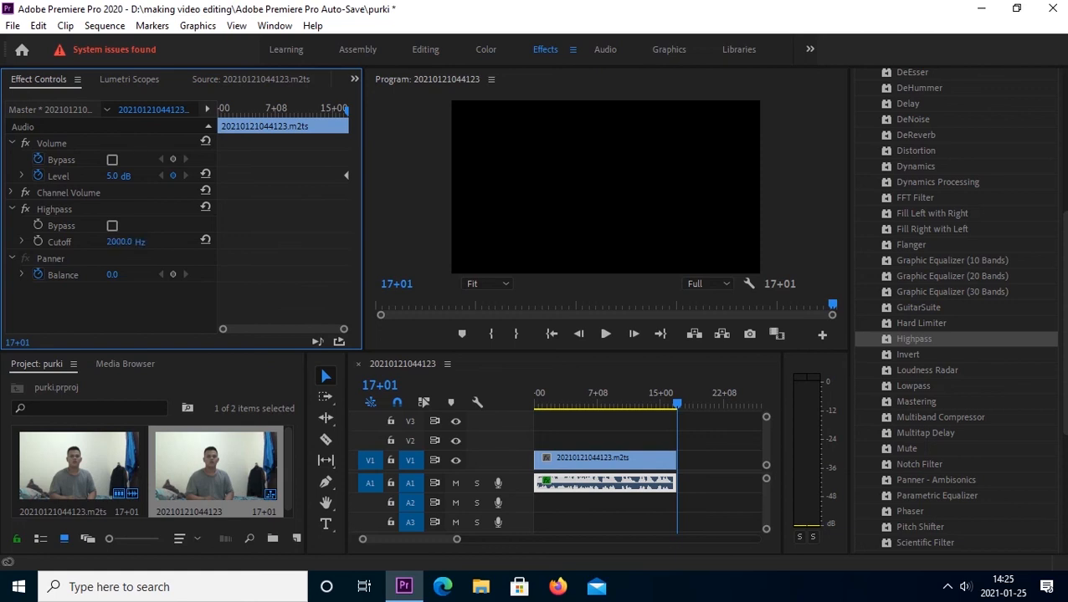
click(605, 334)
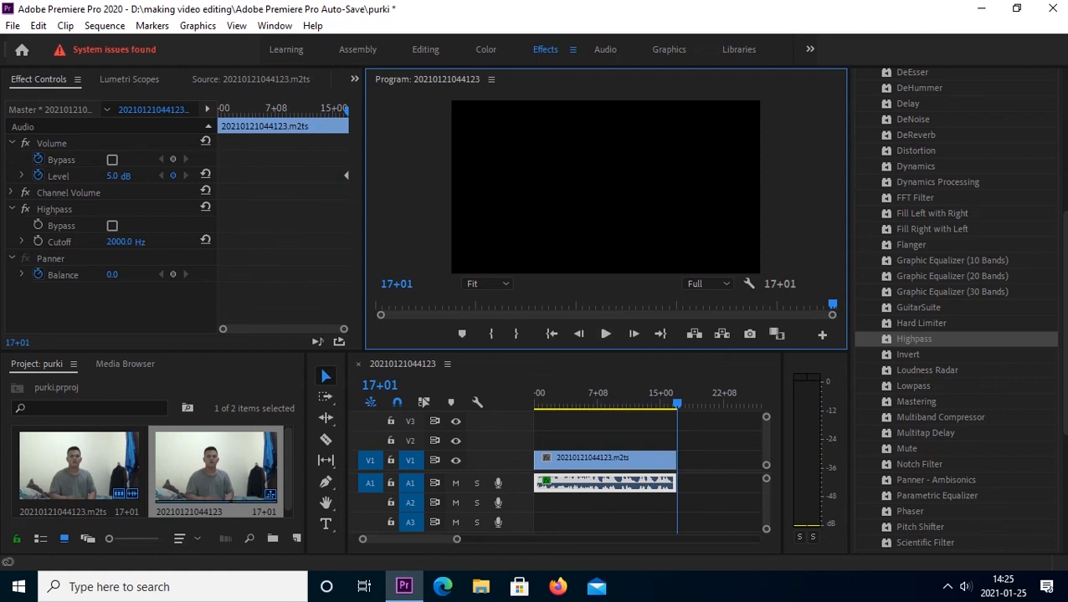
- Place the playhead at 16+08 near the clip's end and widen the Program monitor on both sides
click(668, 402)
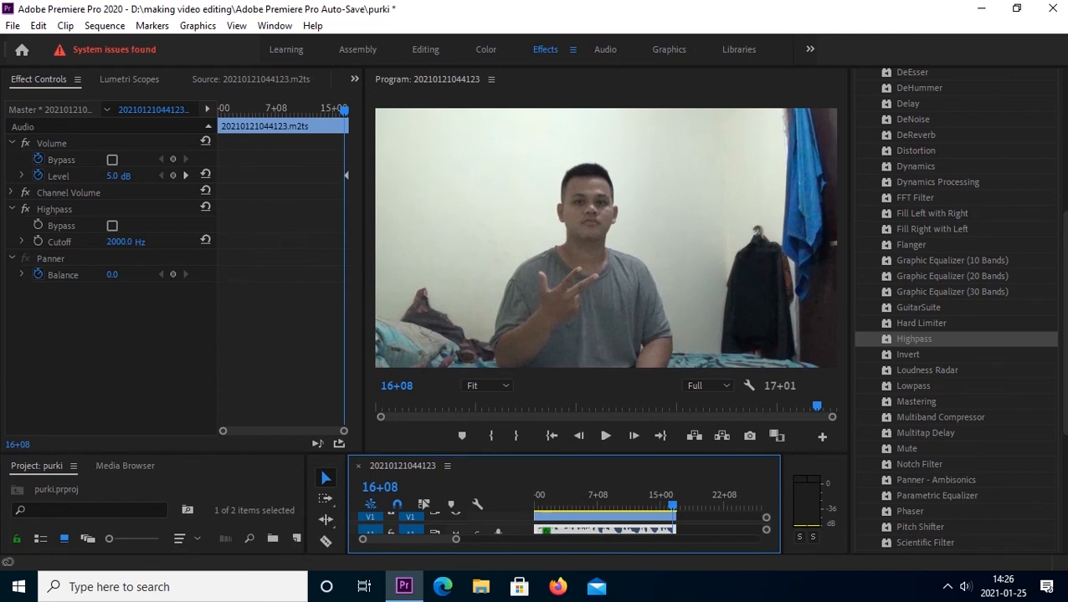
drag(365, 251, 255, 251)
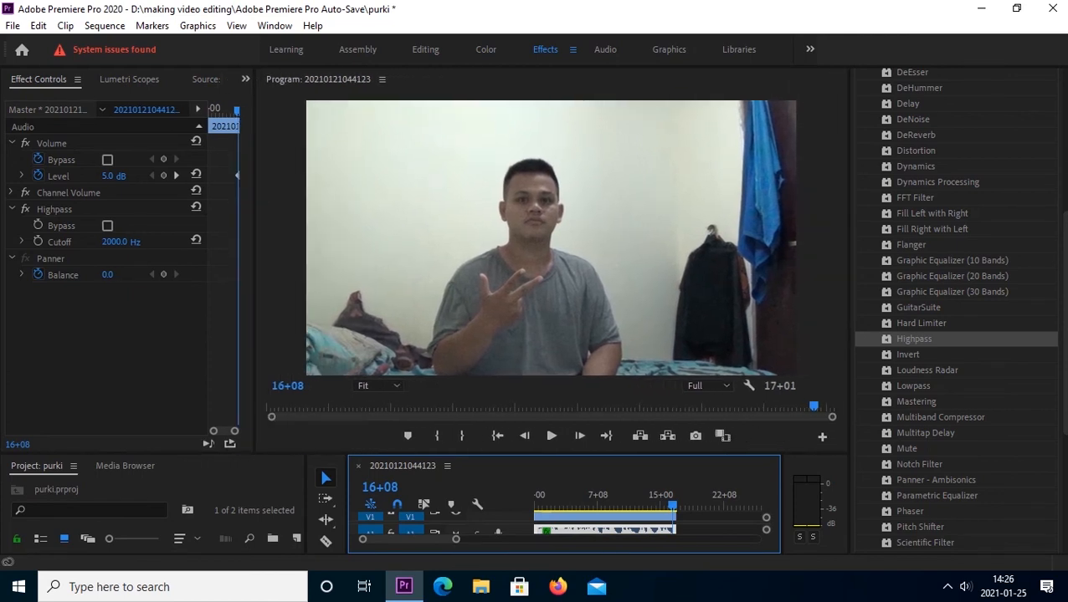
drag(851, 251, 908, 251)
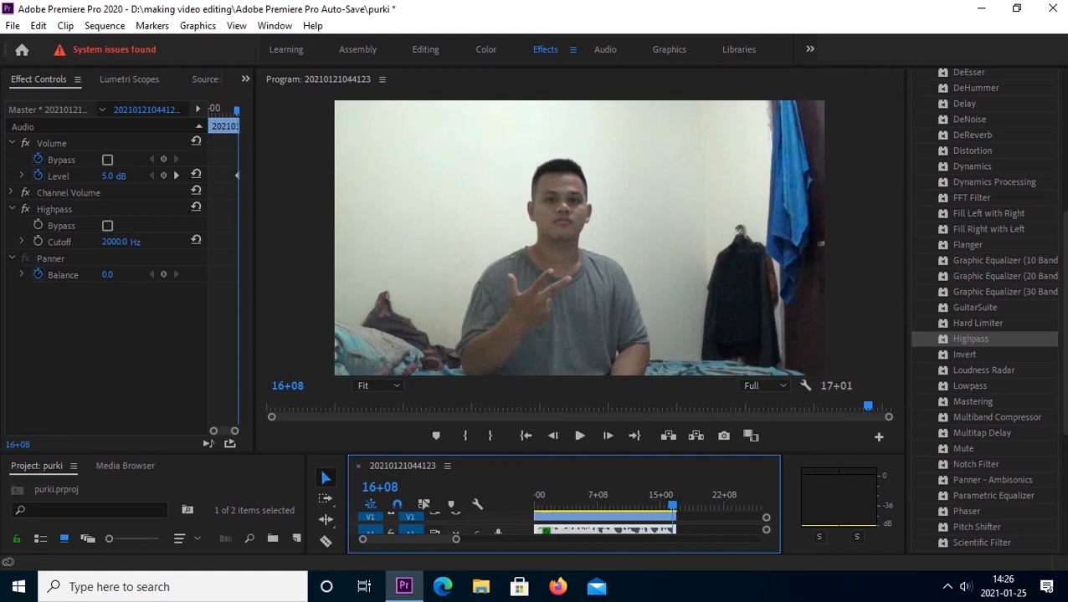